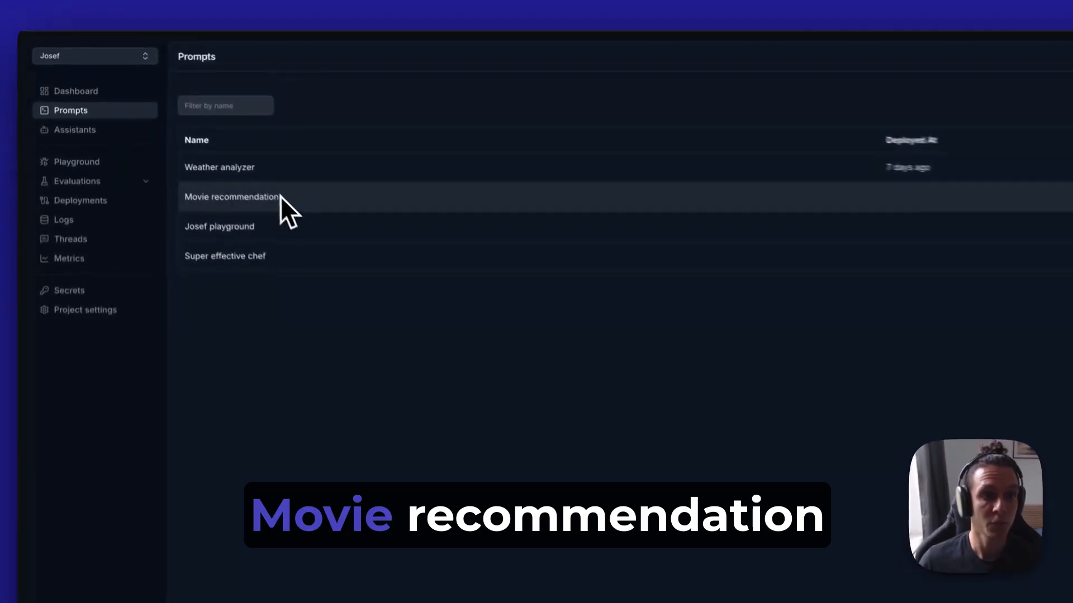
# Review the Movie recommendation prompt's template and open the Movie recommendation test under Evaluations
pyautogui.click(290, 210)
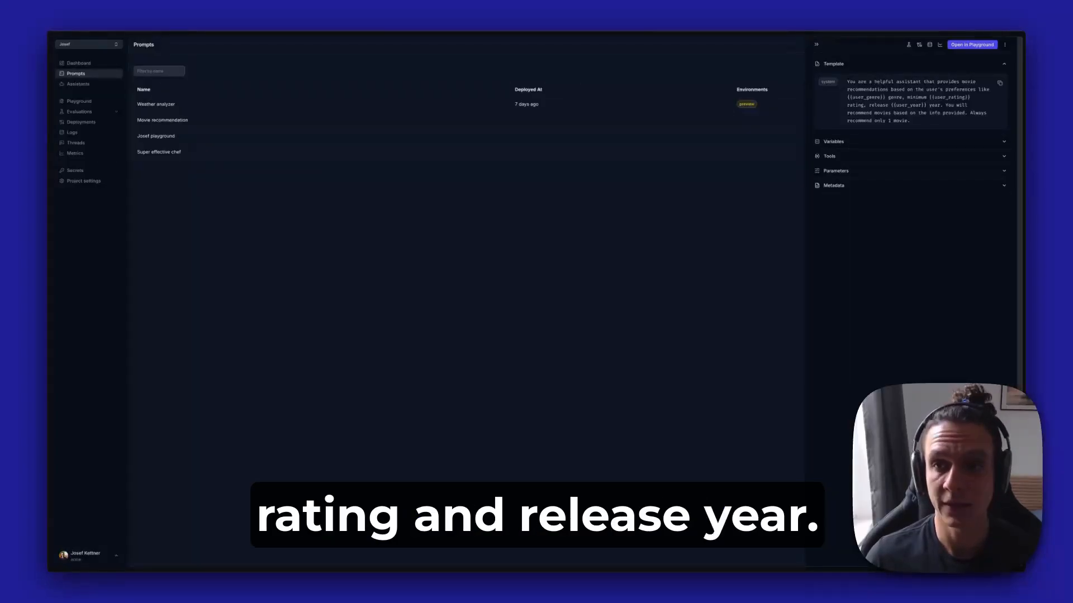
pyautogui.click(816, 45)
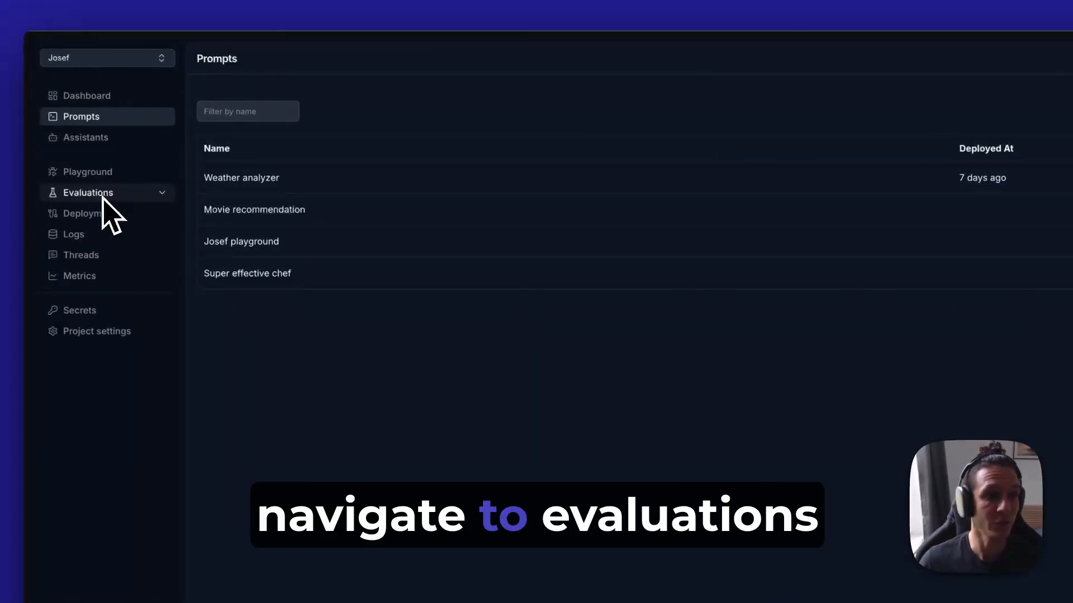
pyautogui.click(103, 195)
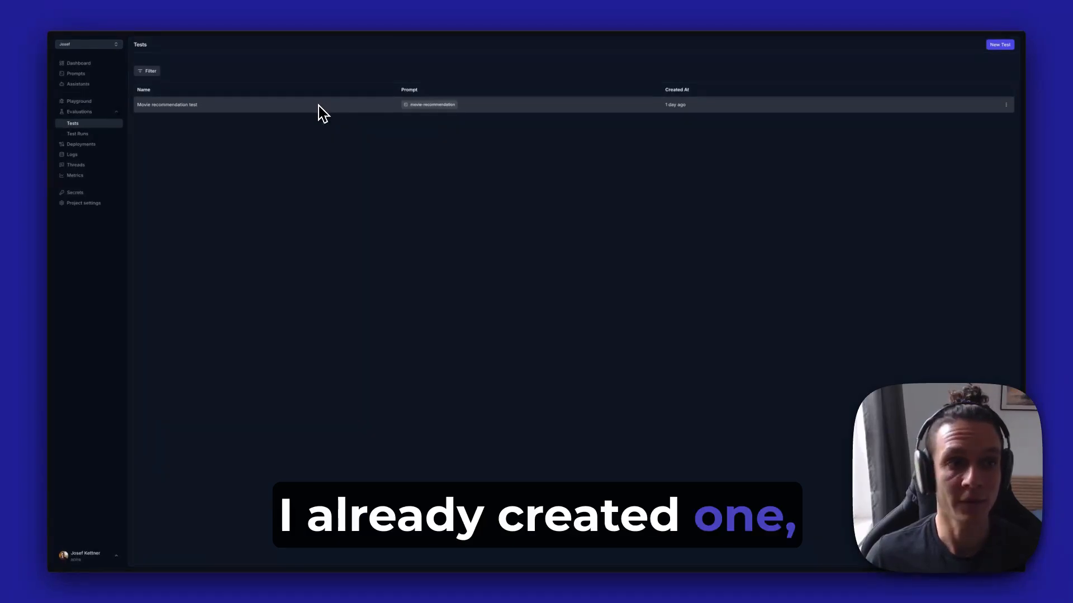
pyautogui.click(267, 107)
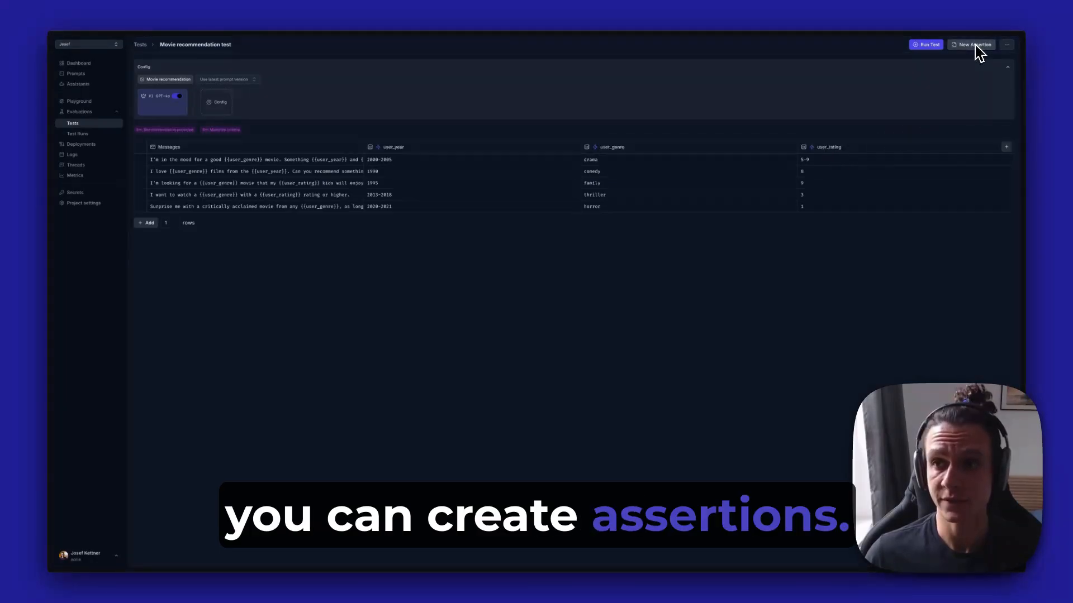
# Review the assertion types available for the test and the settings of its two existing LLM assertions
pyautogui.click(974, 45)
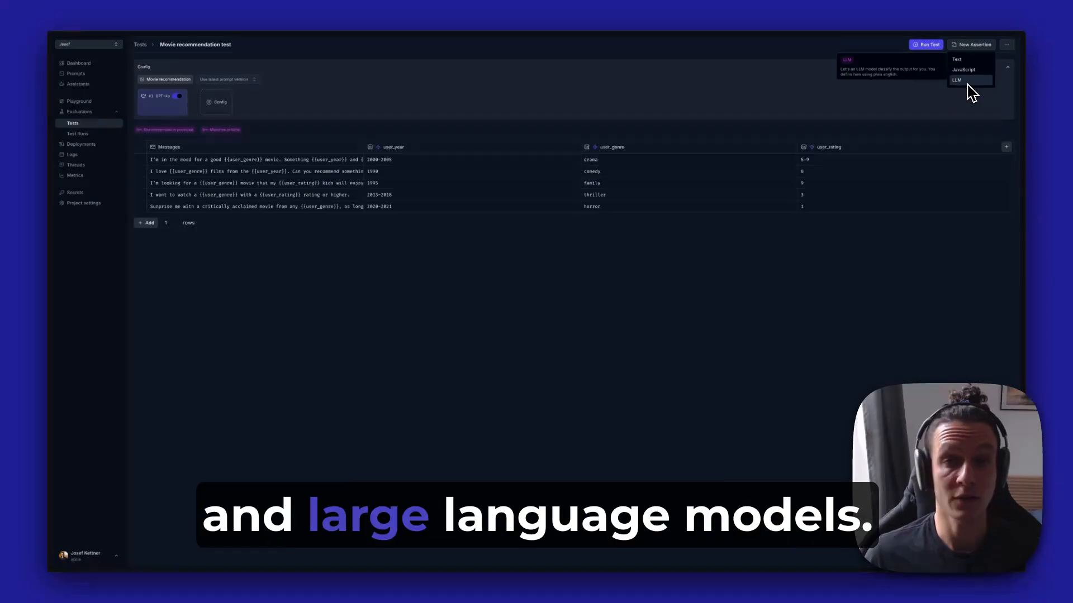
pyautogui.click(934, 104)
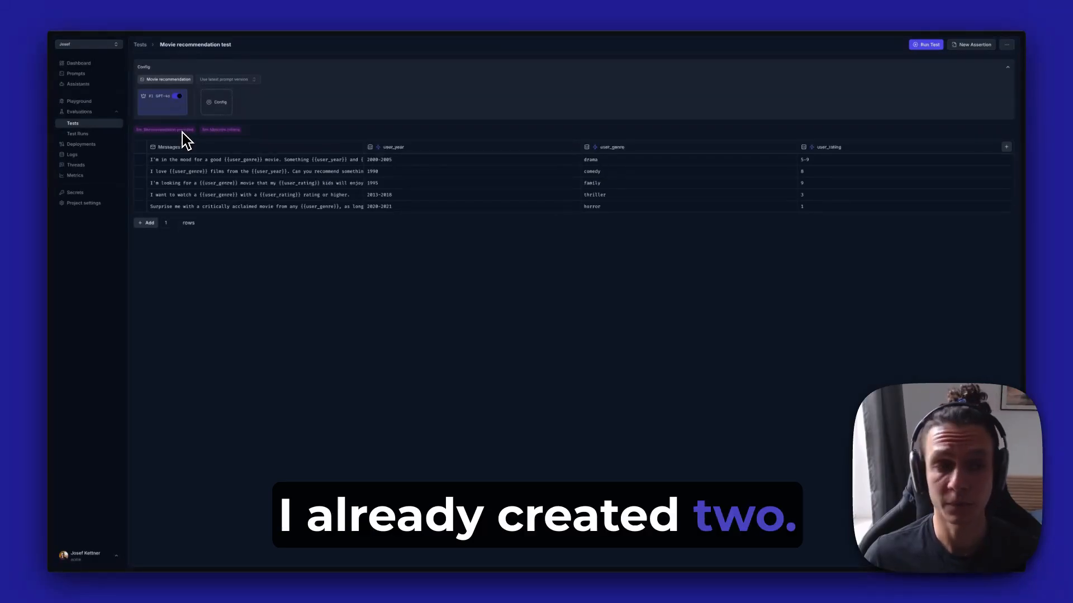
pyautogui.click(180, 131)
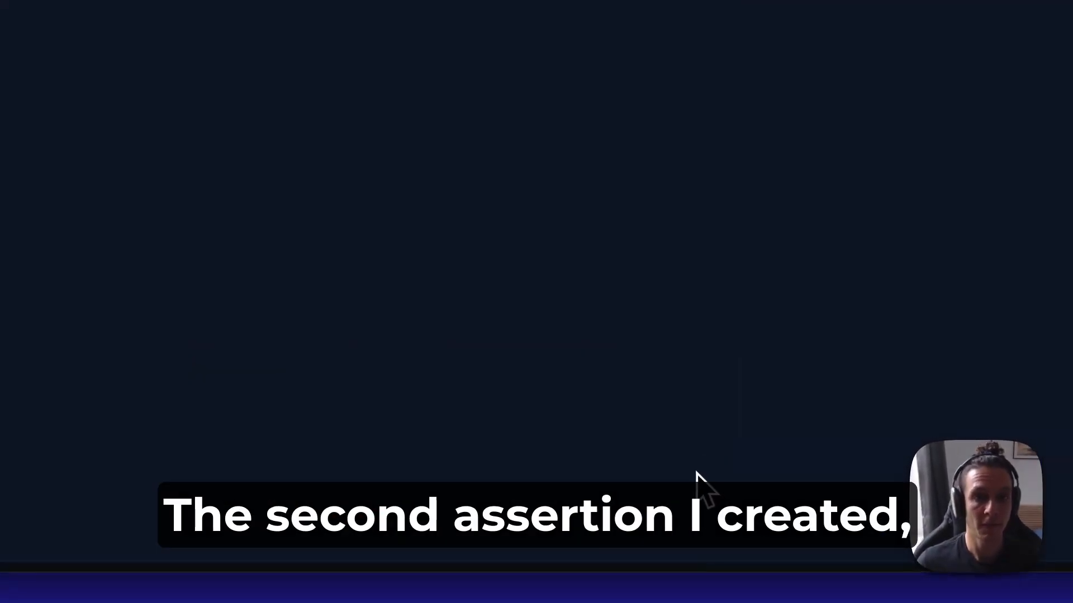
pyautogui.click(298, 213)
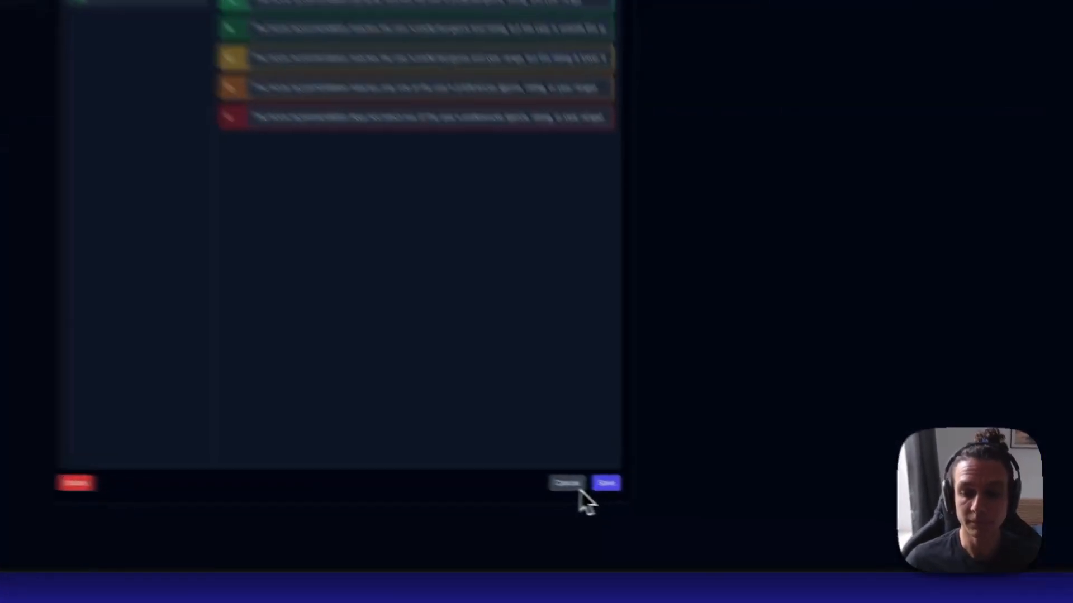
pyautogui.click(680, 516)
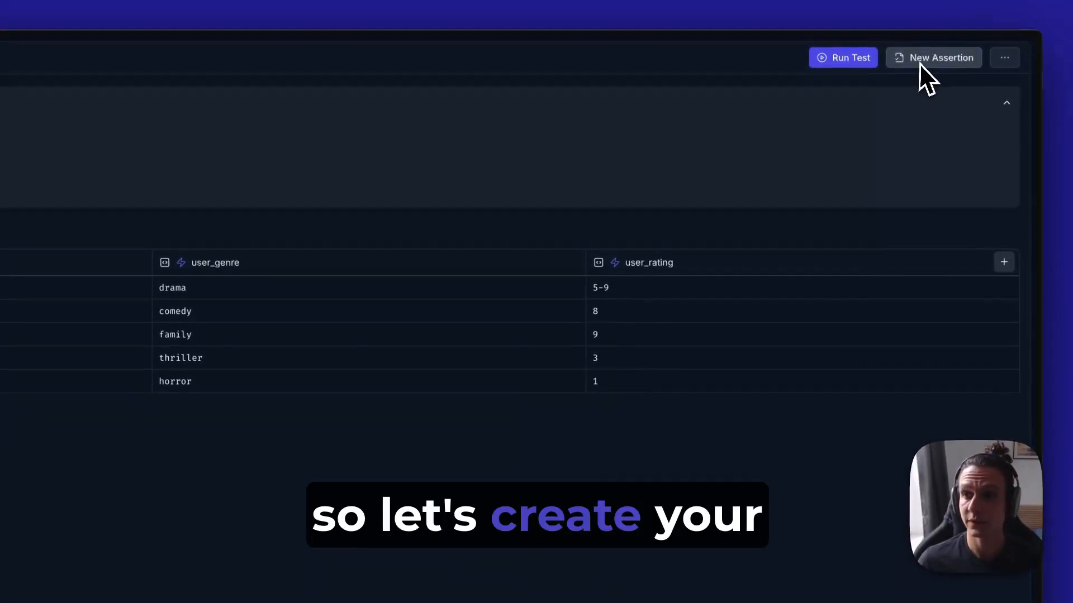
# Start a new LLM assertion with Categories scoring and the criteria "Rating should be better than 8"
pyautogui.click(922, 49)
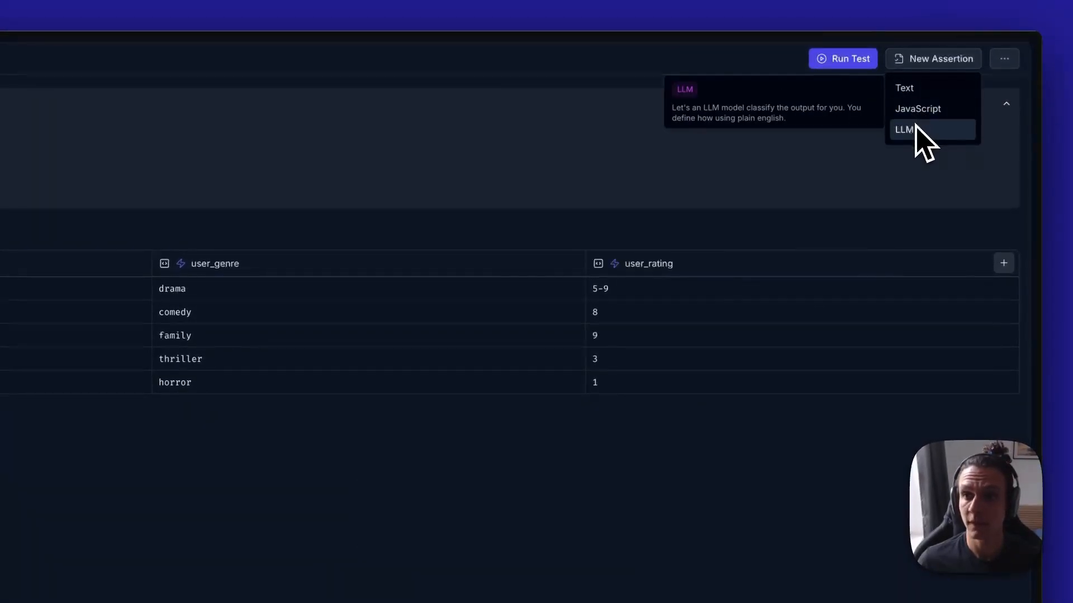
pyautogui.click(910, 129)
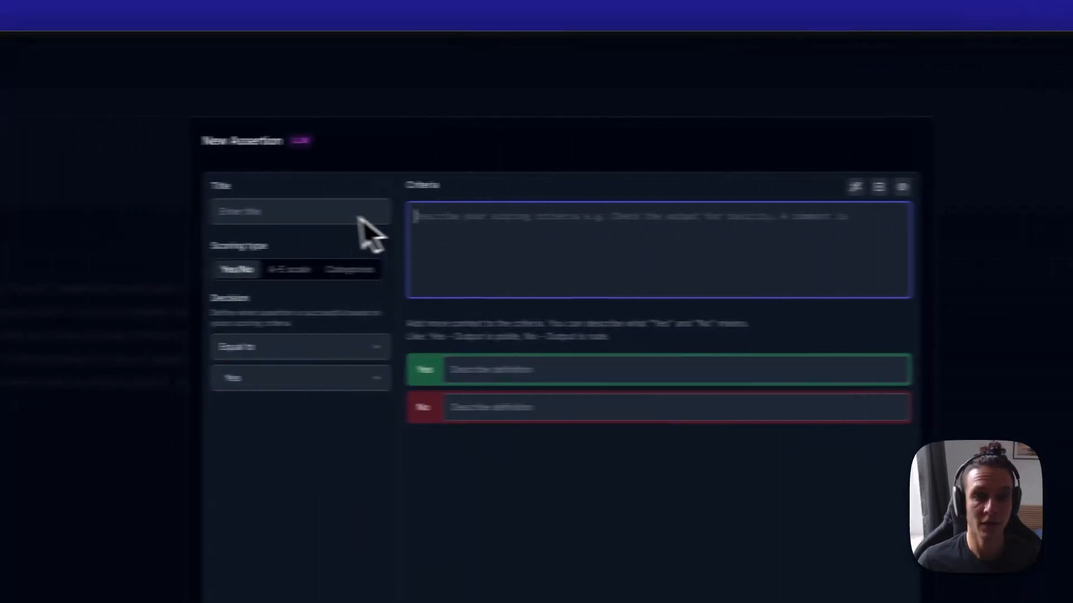
pyautogui.click(427, 272)
pyautogui.click(586, 254)
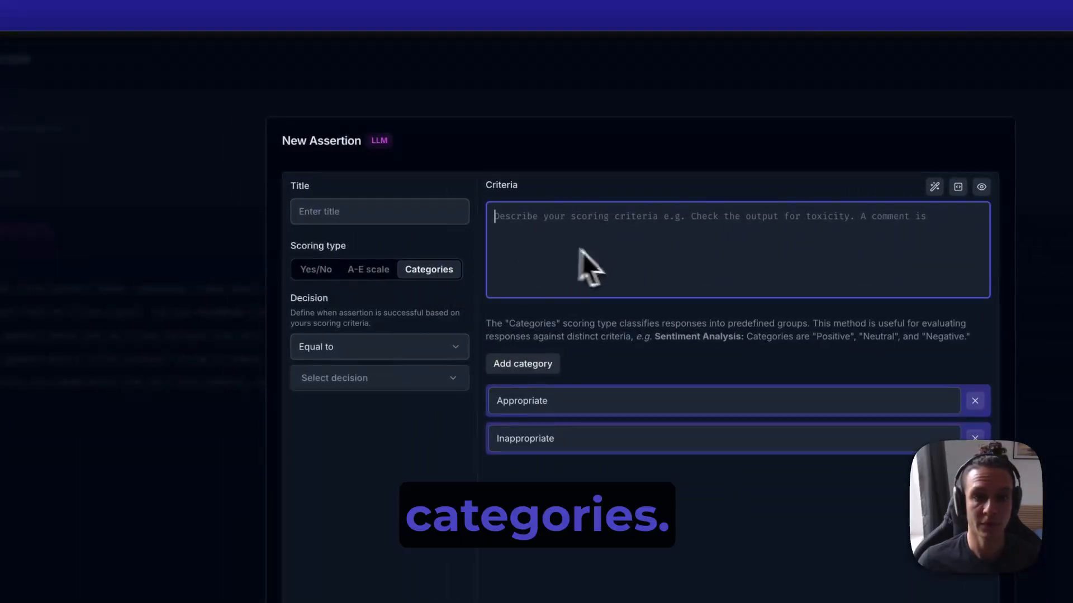
pyautogui.write('Rating')
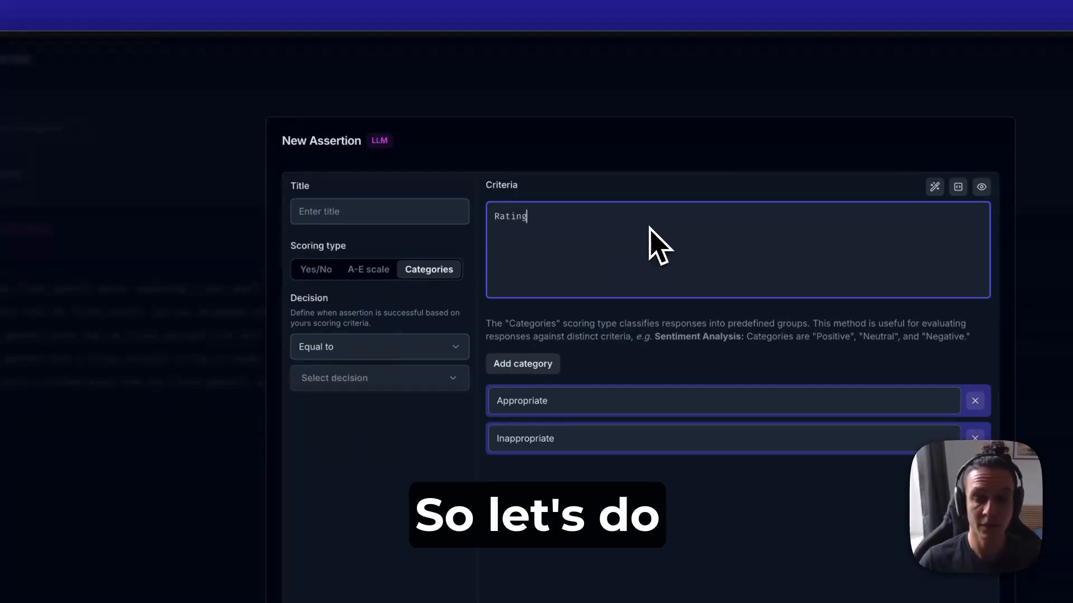
pyautogui.write(' shou')
pyautogui.write('ld be better')
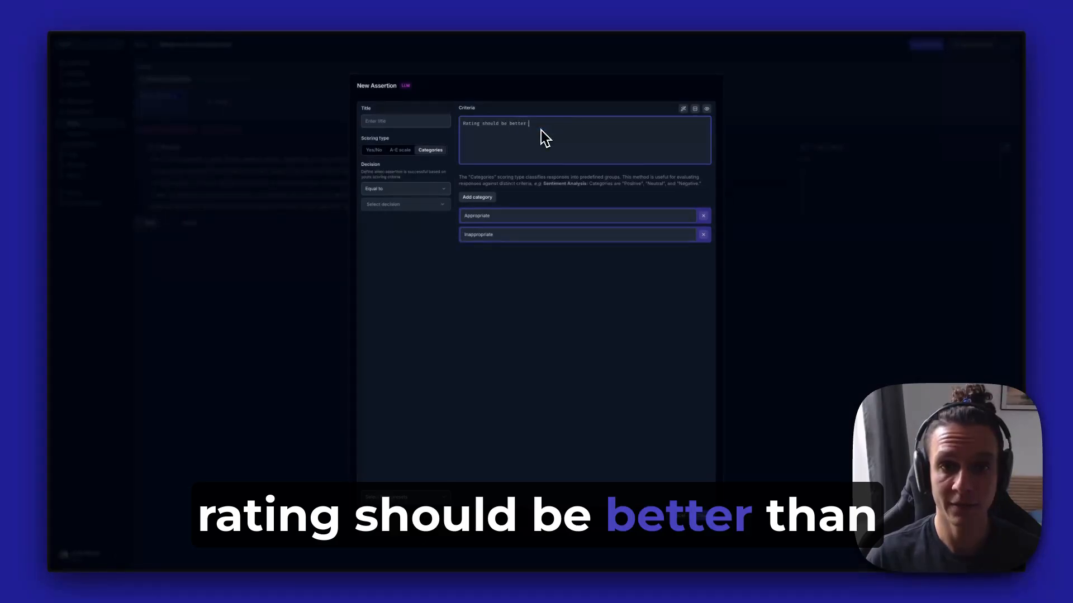
pyautogui.write(' than ')
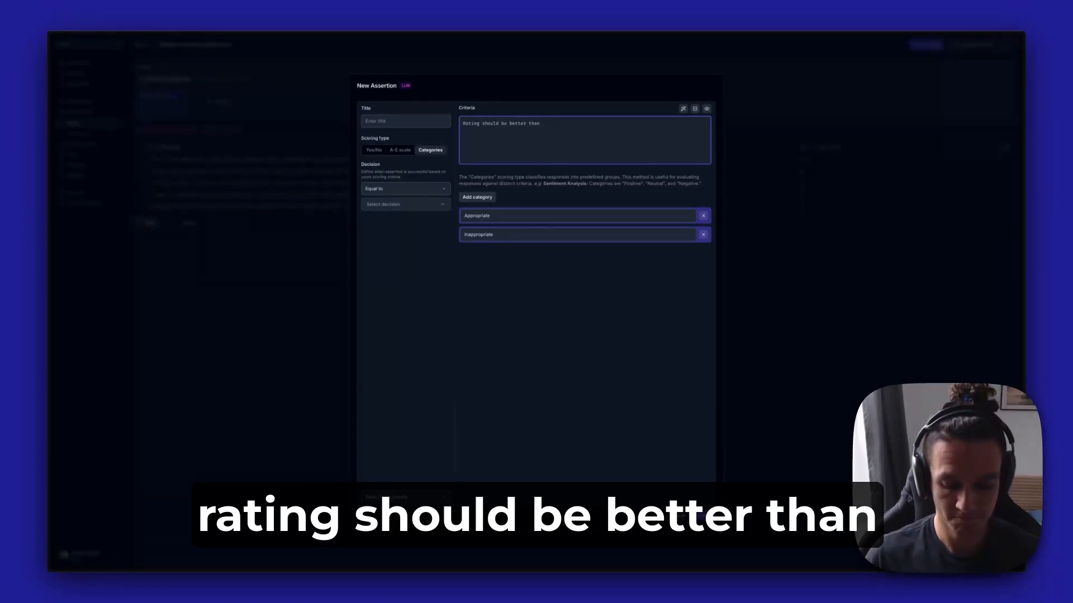
pyautogui.write('8')
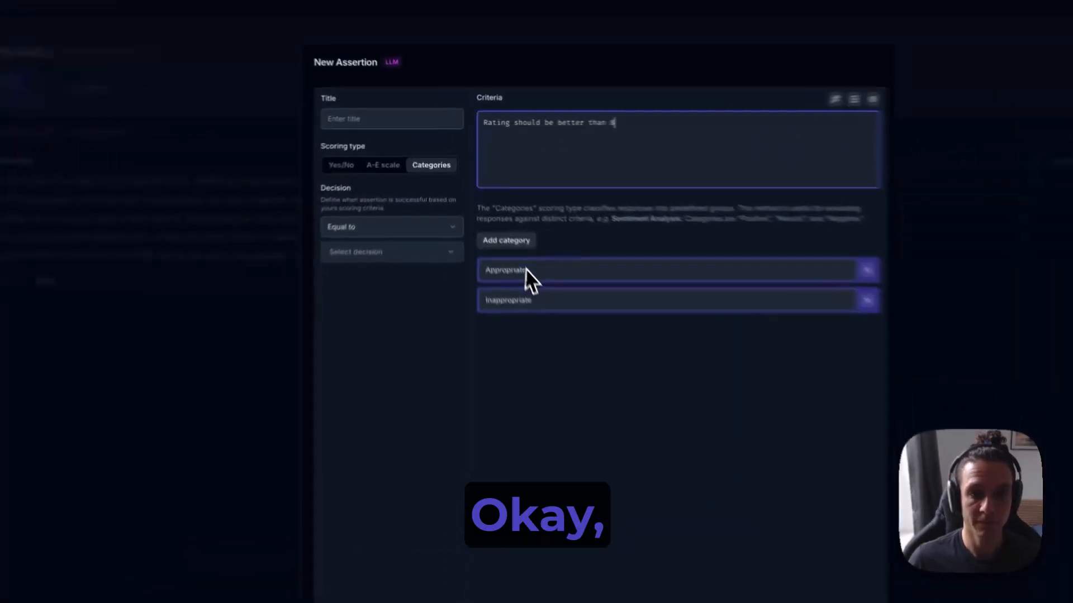
# Rename the Appropriate and Inappropriate categories as "Rating better than 8.0" and "Rating worse than 8.0"
pyautogui.moveTo(500, 217); pyautogui.dragTo(460, 215)
pyautogui.write('R')
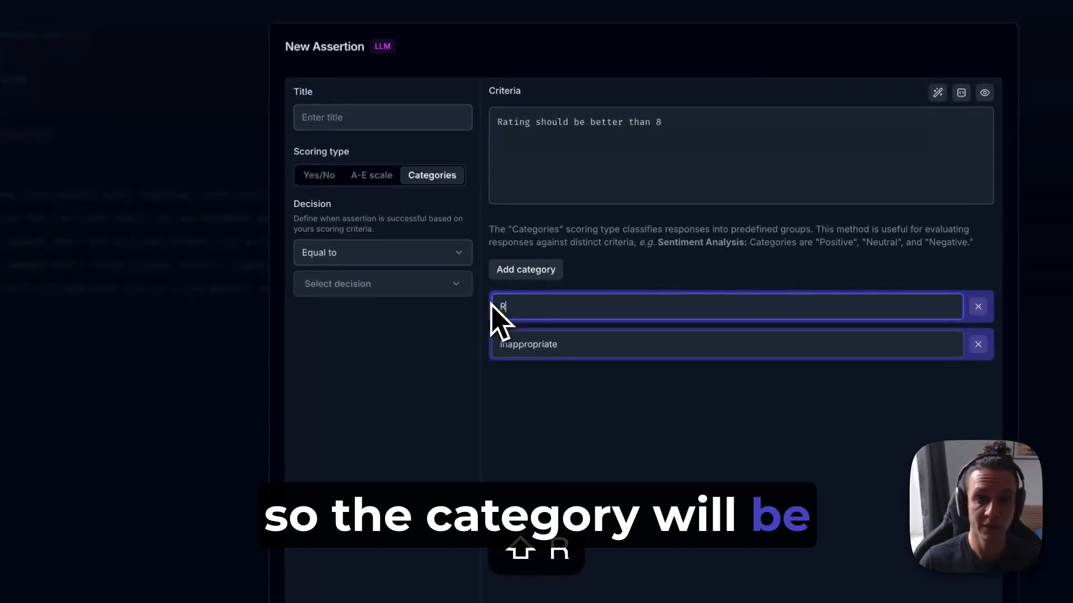
pyautogui.write('ating better than 8.0')
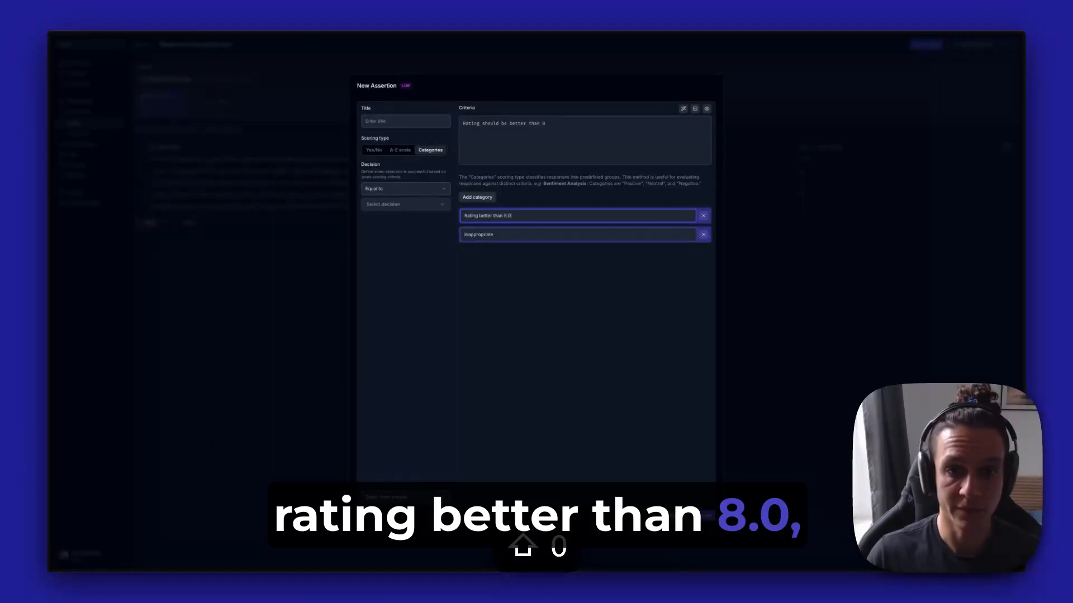
pyautogui.press('super+a')
pyautogui.press('super+c')
pyautogui.moveTo(506, 235); pyautogui.dragTo(463, 234)
pyautogui.press('super+v')
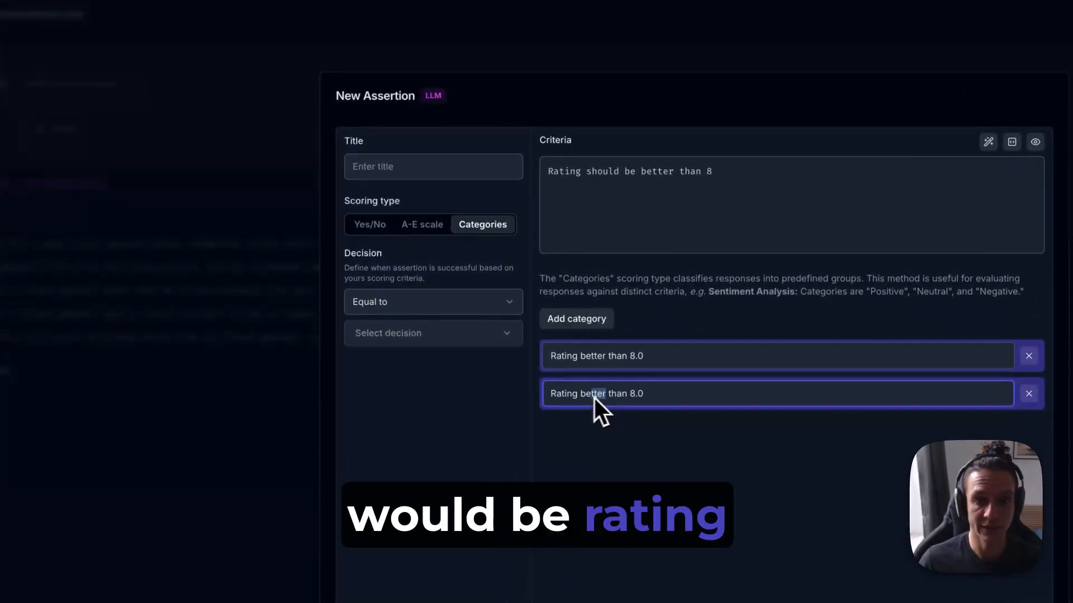
pyautogui.doubleClick(596, 398)
pyautogui.write('wwr')
pyautogui.press('BackSpace')
pyautogui.press('BackSpace')
pyautogui.write('ors')
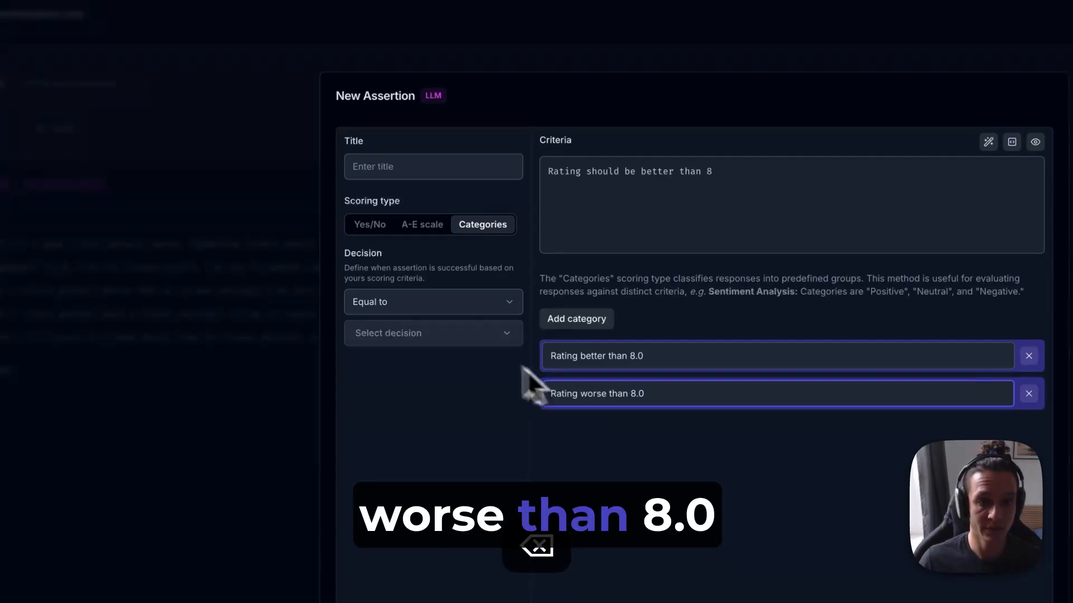
# Set "Rating better than 8.0" as the successful decision and create the assertion with the title "Rating better than 8"
pyautogui.click(433, 336)
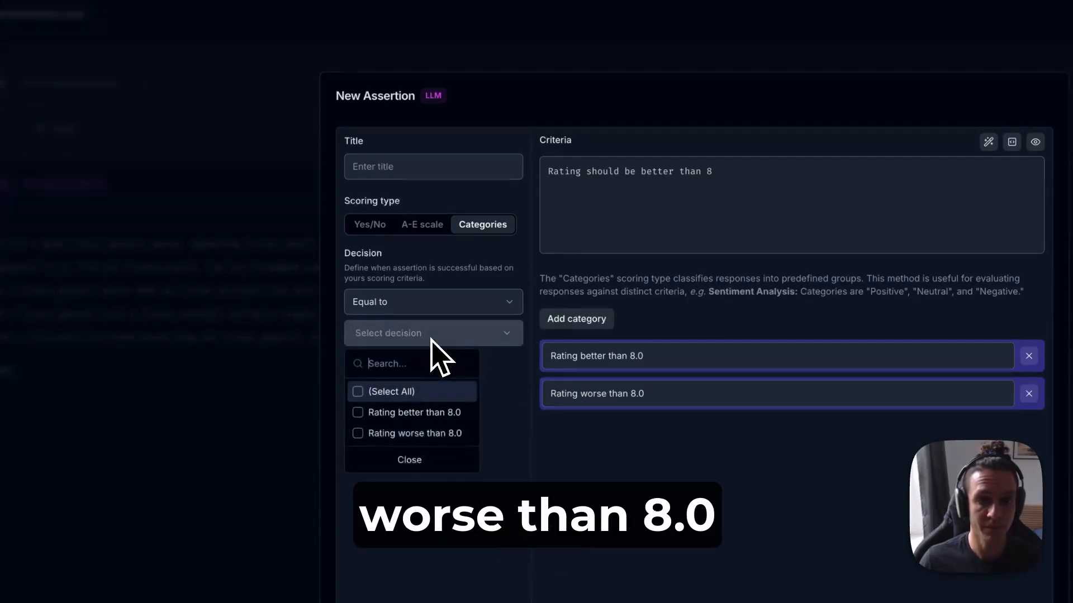
pyautogui.click(434, 418)
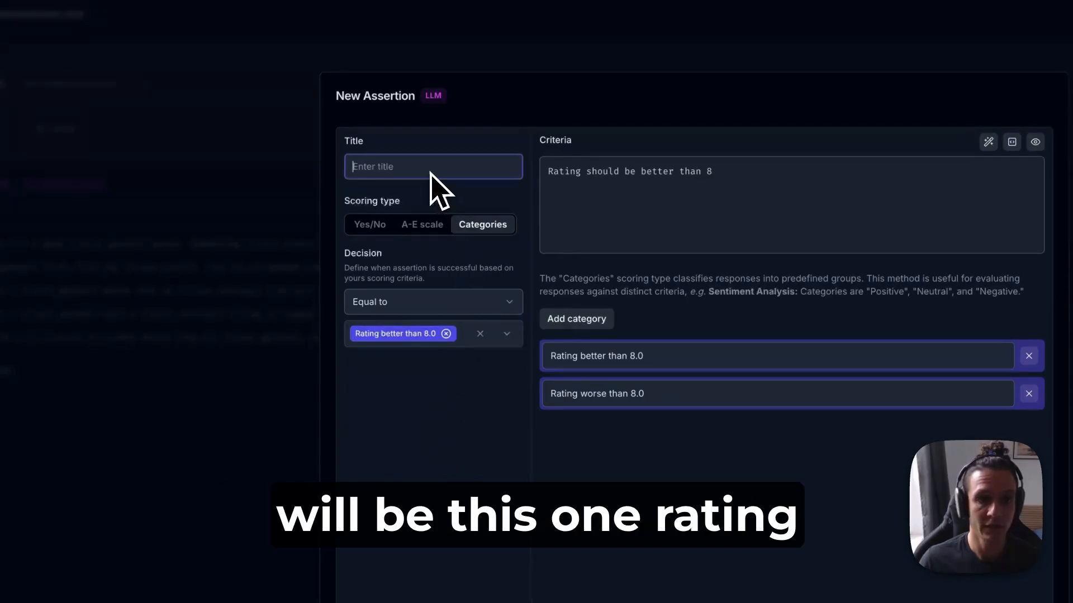
pyautogui.write('Rating be')
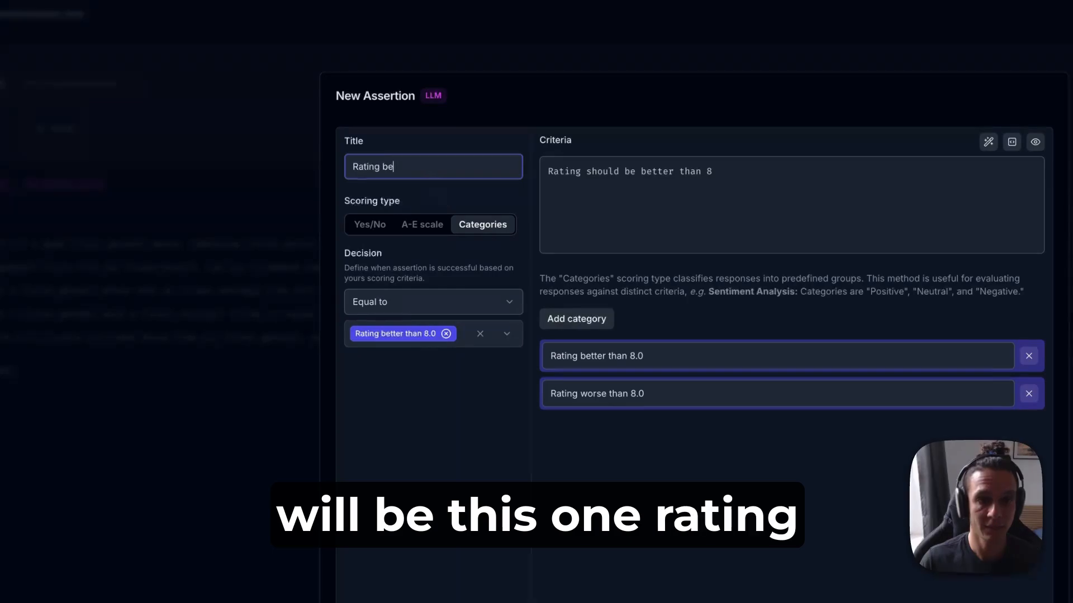
pyautogui.write('tter than 8')
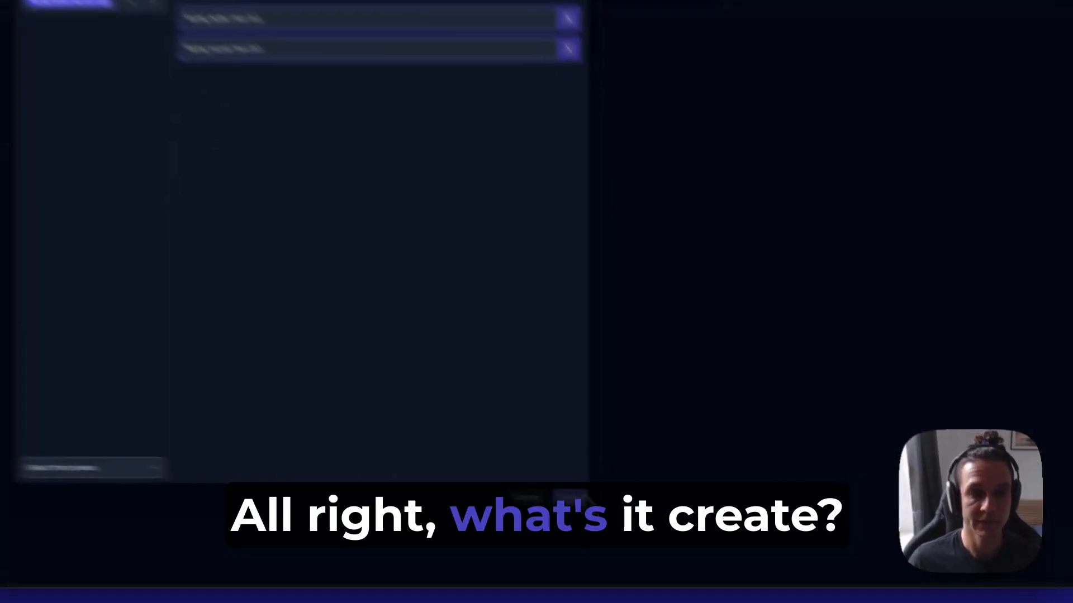
pyautogui.click(705, 516)
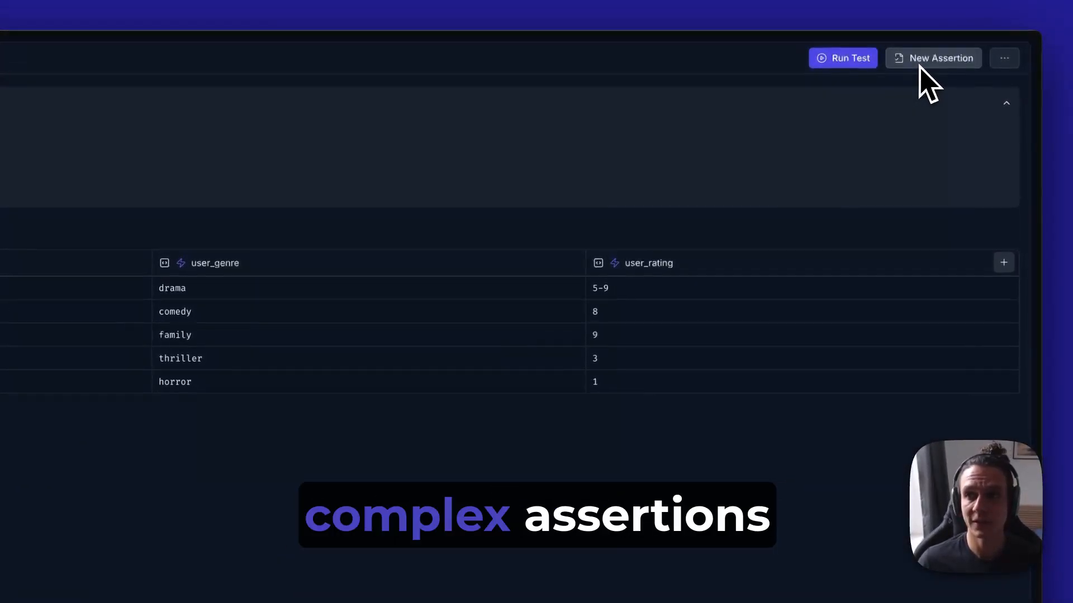
# Look through the comparison options offered for a new text assertion, without creating one
pyautogui.click(919, 63)
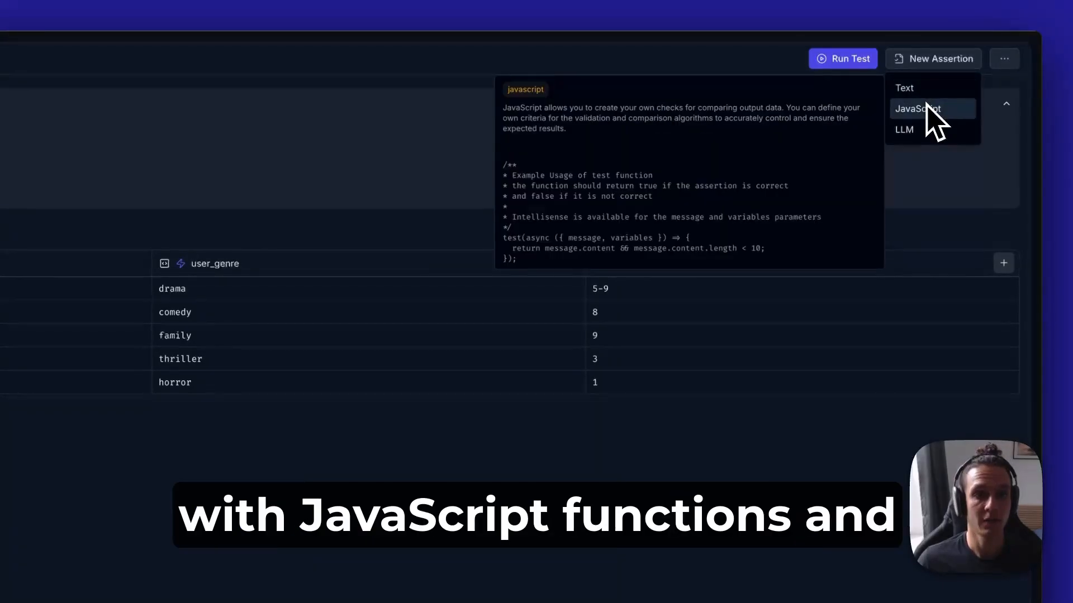
pyautogui.click(925, 91)
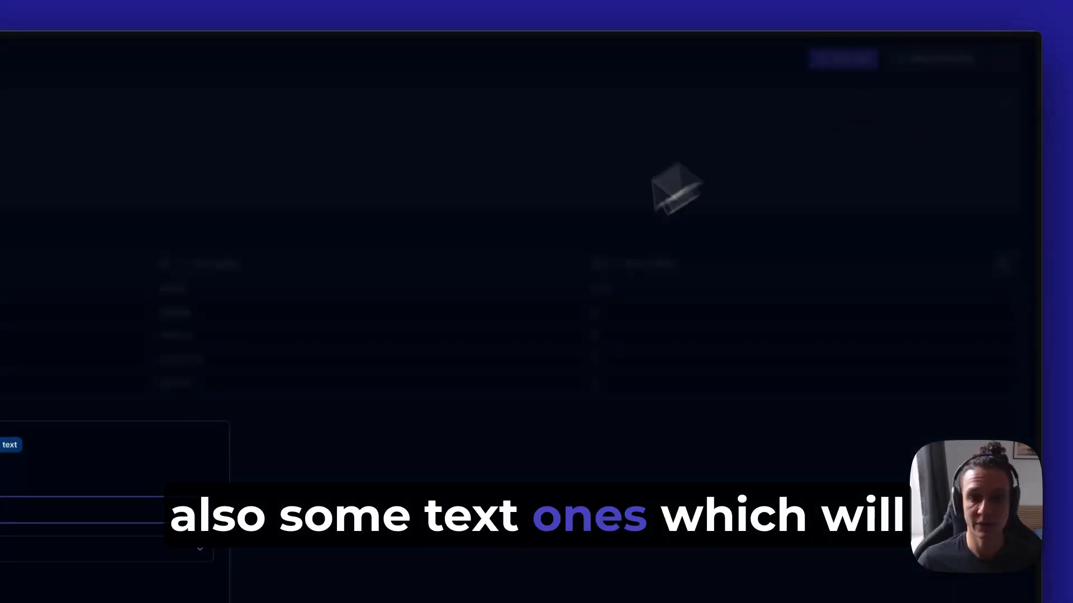
pyautogui.click(223, 397)
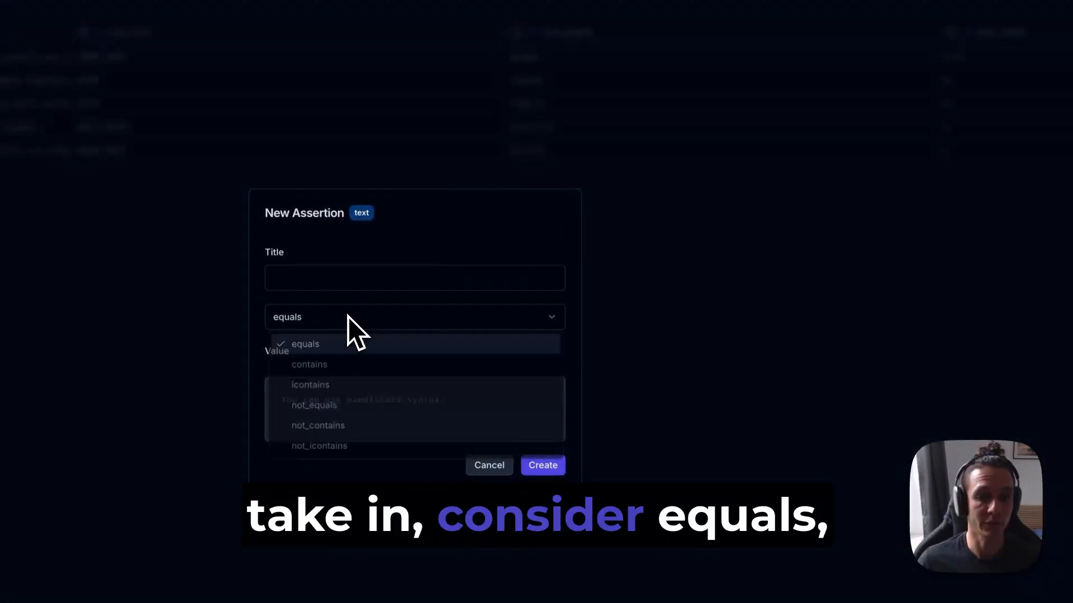
pyautogui.click(496, 478)
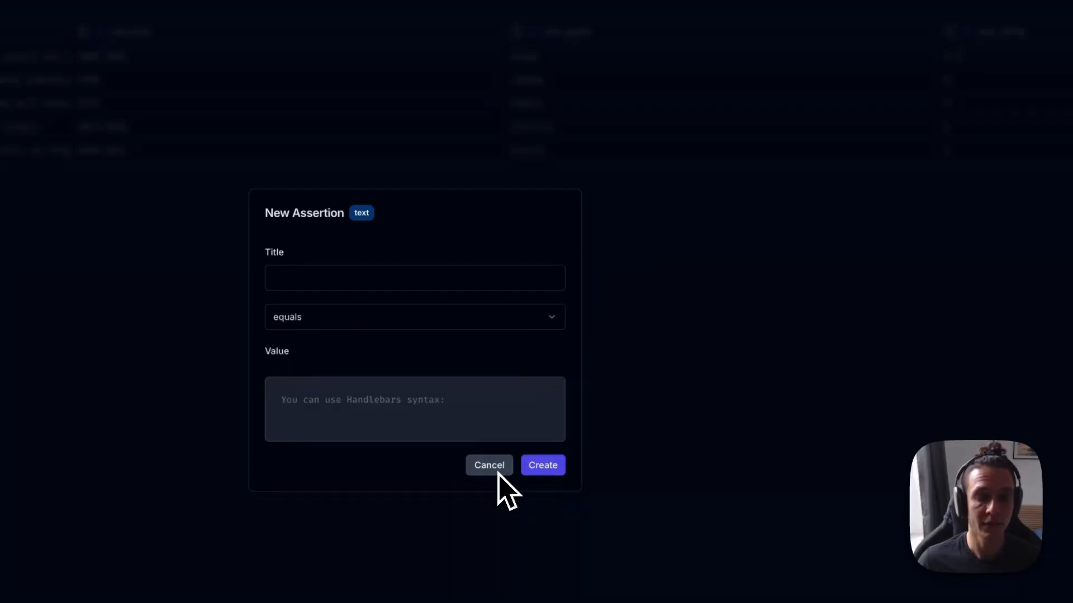
pyautogui.click(499, 473)
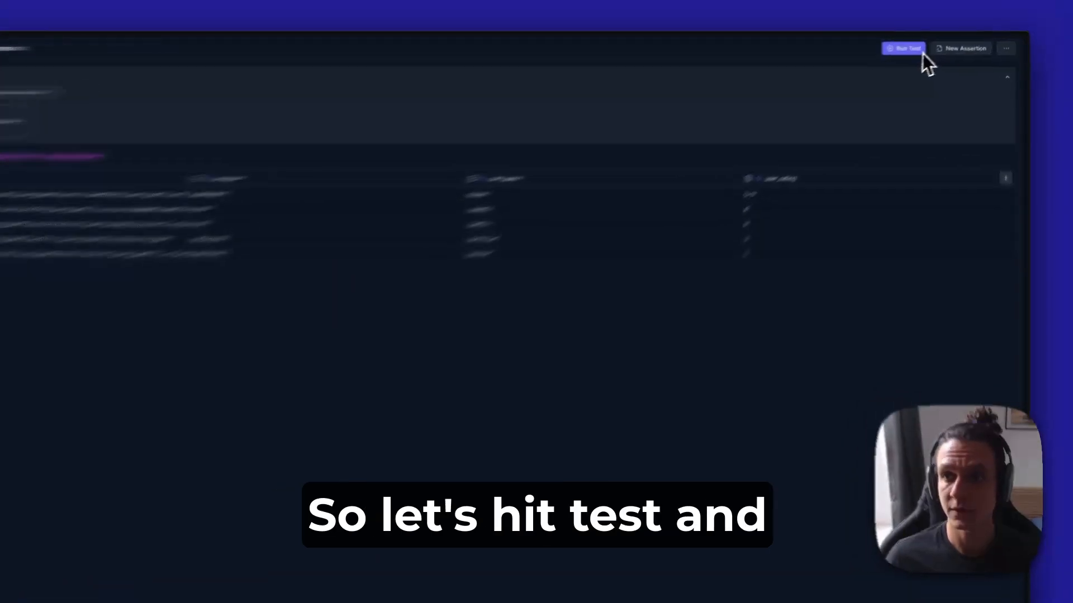
# Run the Movie recommendation test and examine each assertion's result for the first message row
pyautogui.click(925, 45)
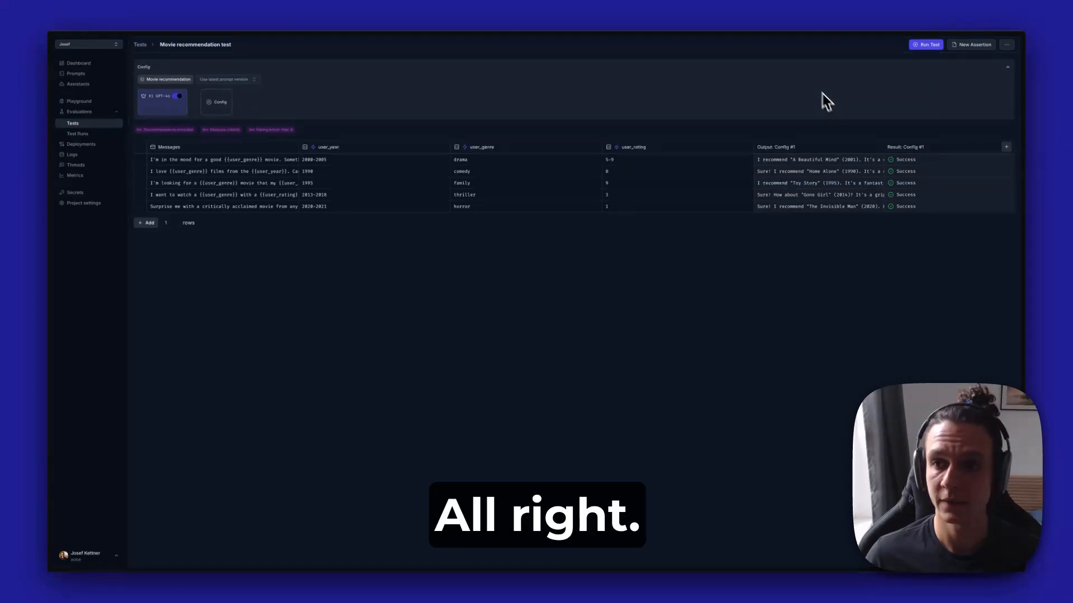
pyautogui.click(932, 163)
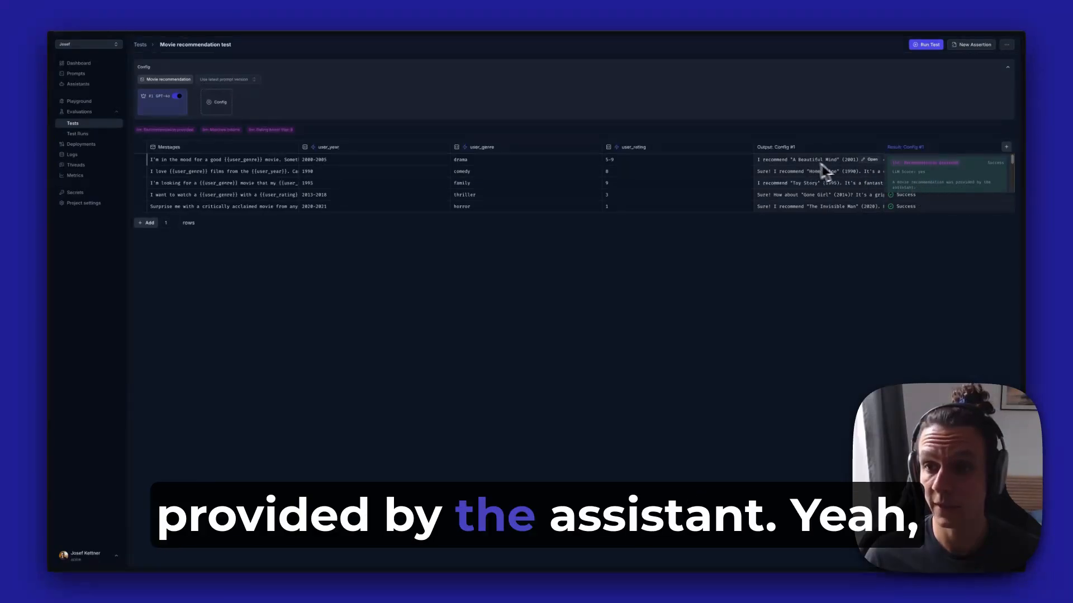
pyautogui.scroll(-1, 931, 185)
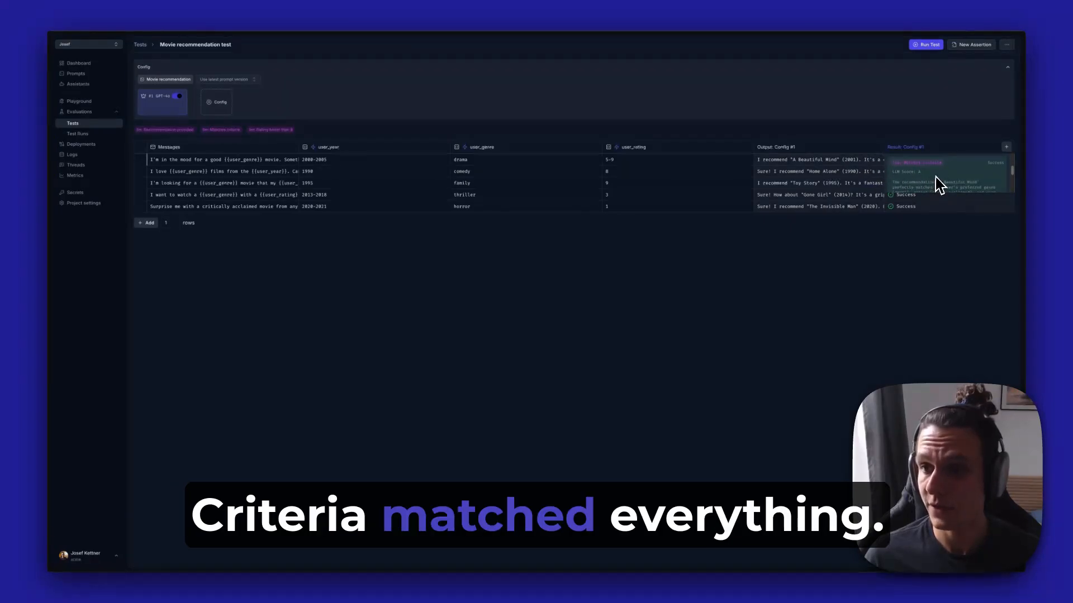
pyautogui.scroll(-2, 928, 177)
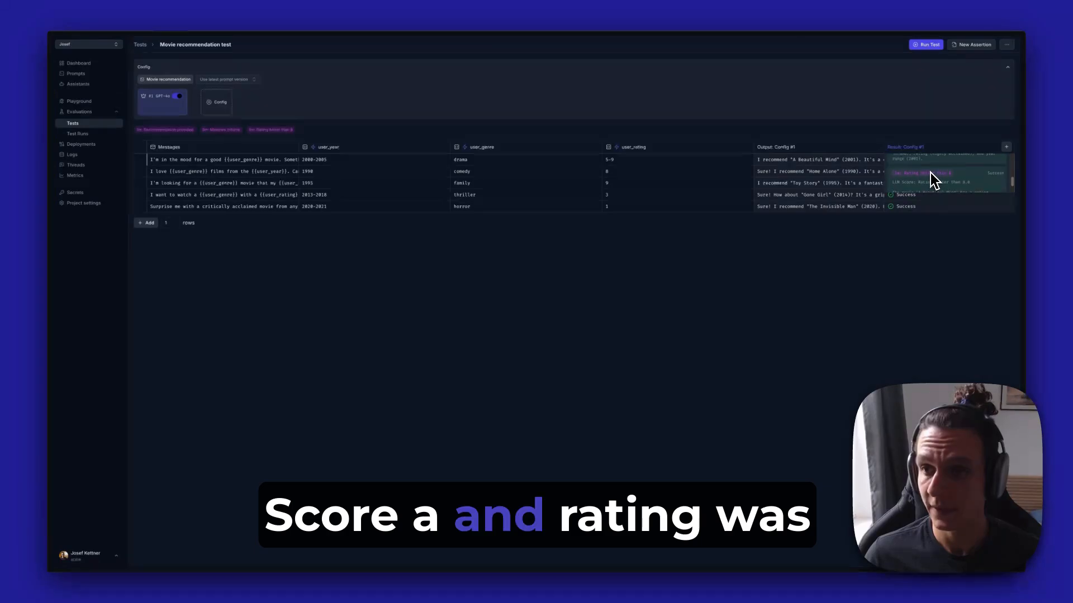
pyautogui.scroll(-2, 930, 173)
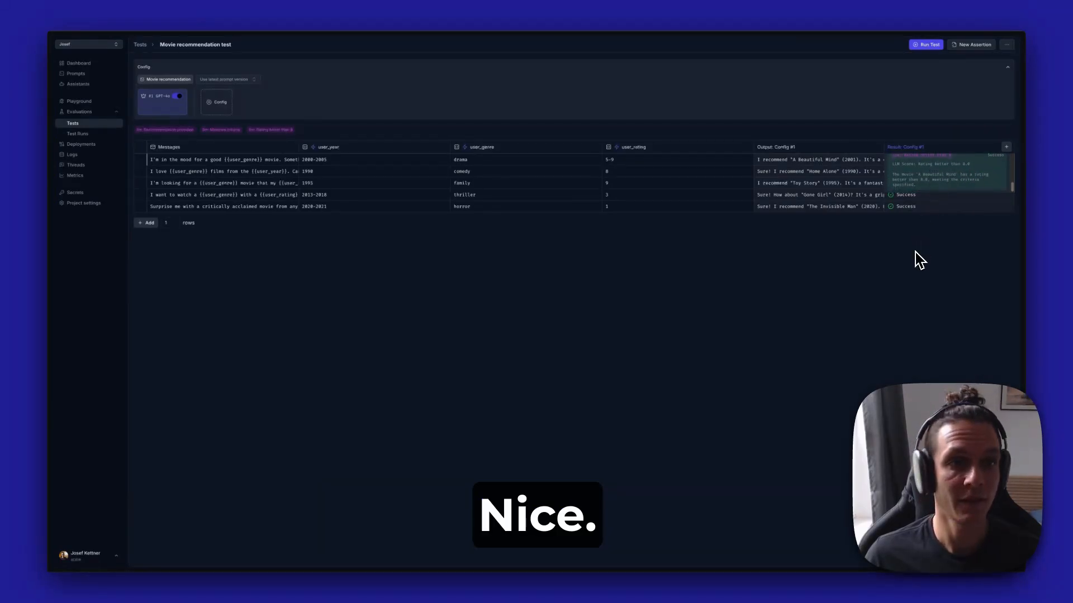
# Look through the repeat counts offered for each test, without changing the setting
pyautogui.click(915, 252)
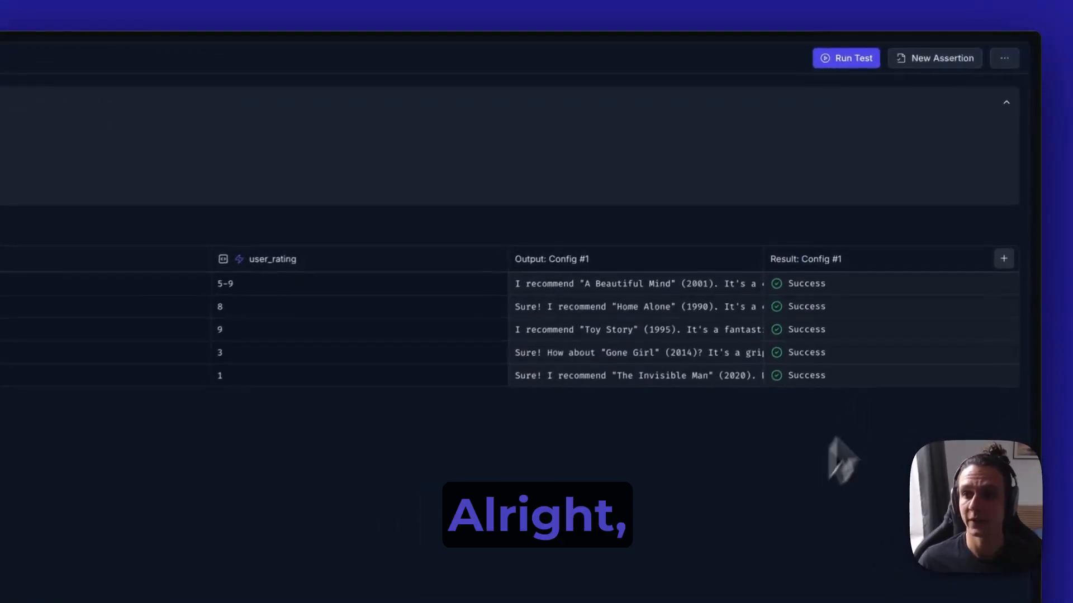
pyautogui.click(1002, 64)
pyautogui.moveTo(969, 87)
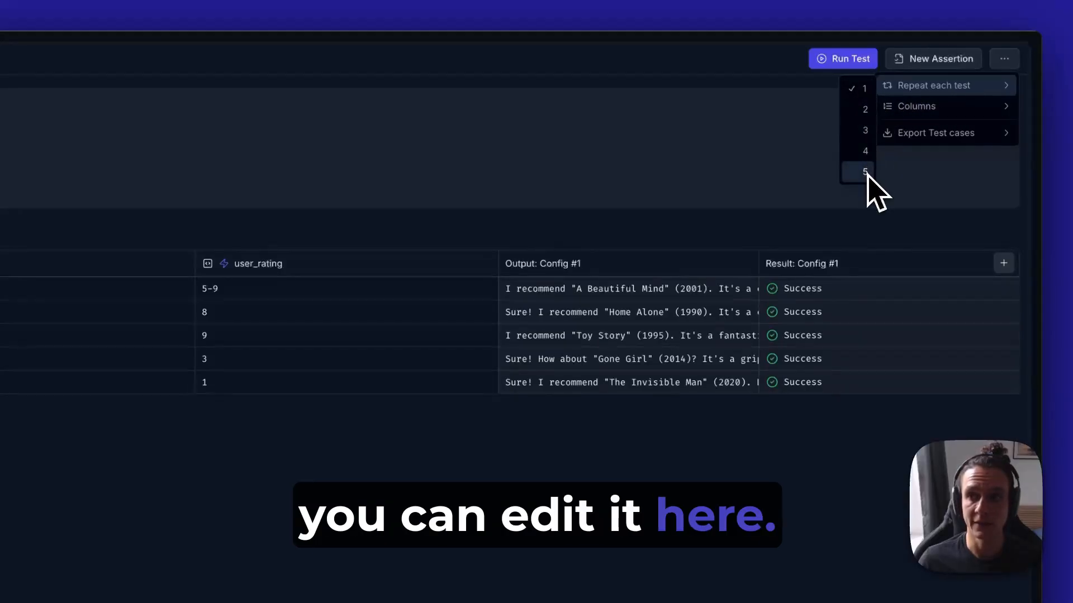
pyautogui.click(703, 146)
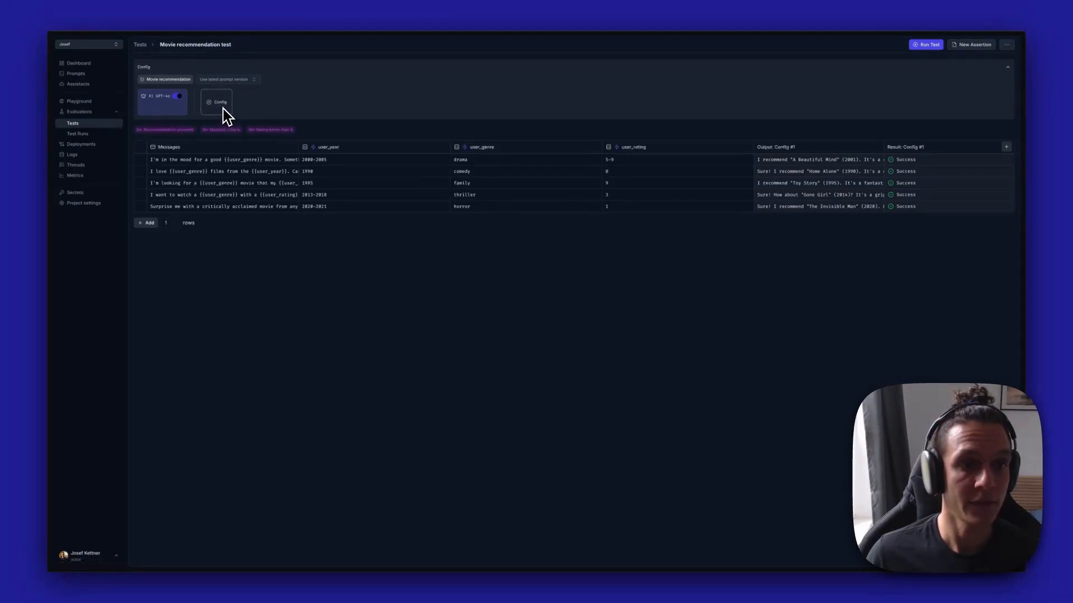
# Add a second configuration to the Movie recommendation test with the GPT-3.5-turbo model and a temperature of 1.2
pyautogui.click(223, 110)
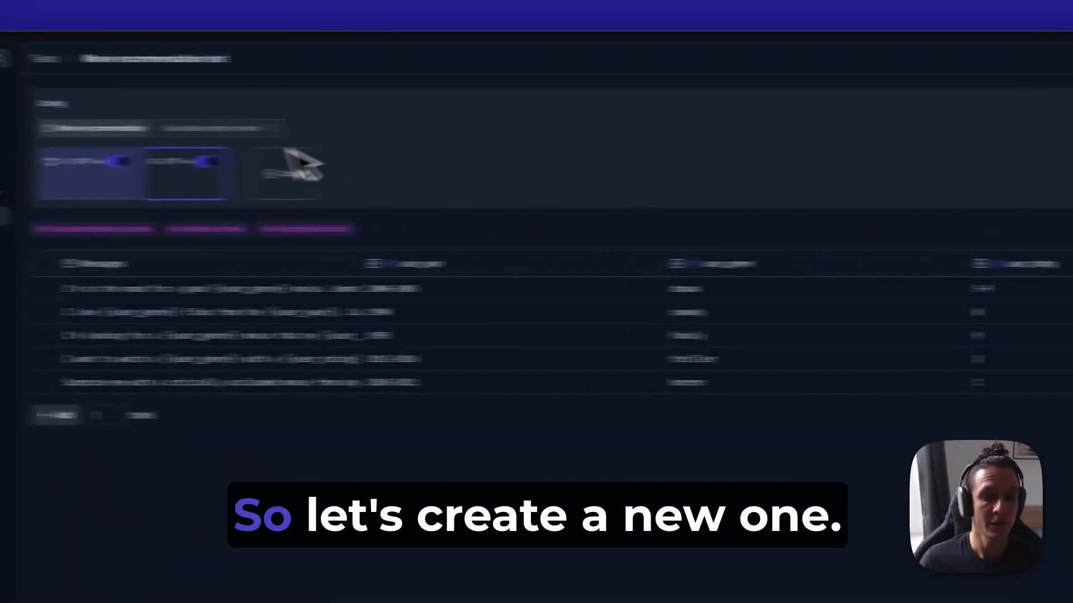
pyautogui.click(340, 170)
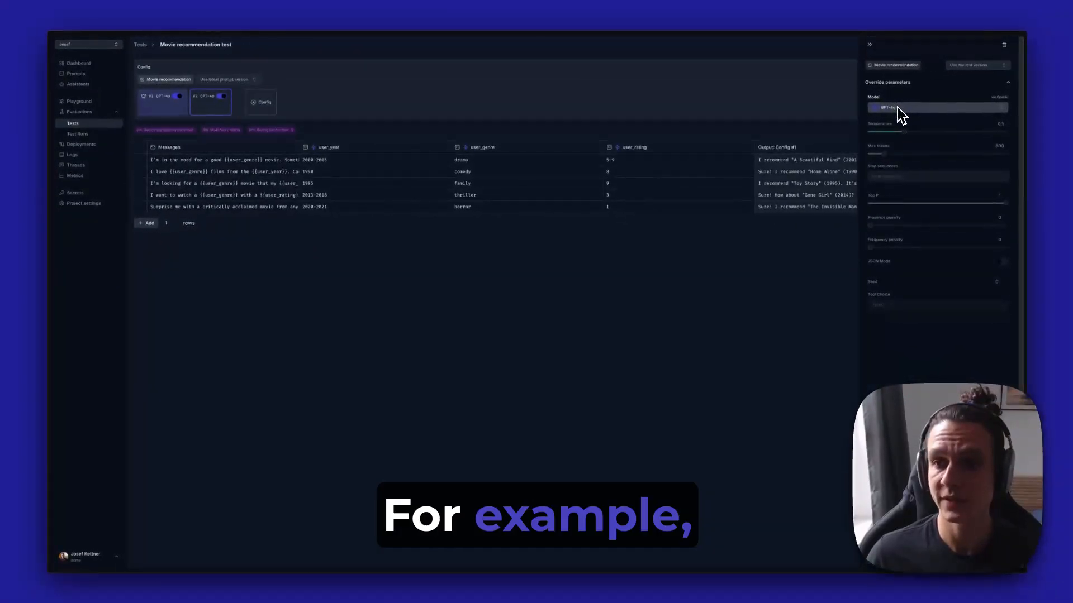
pyautogui.click(898, 108)
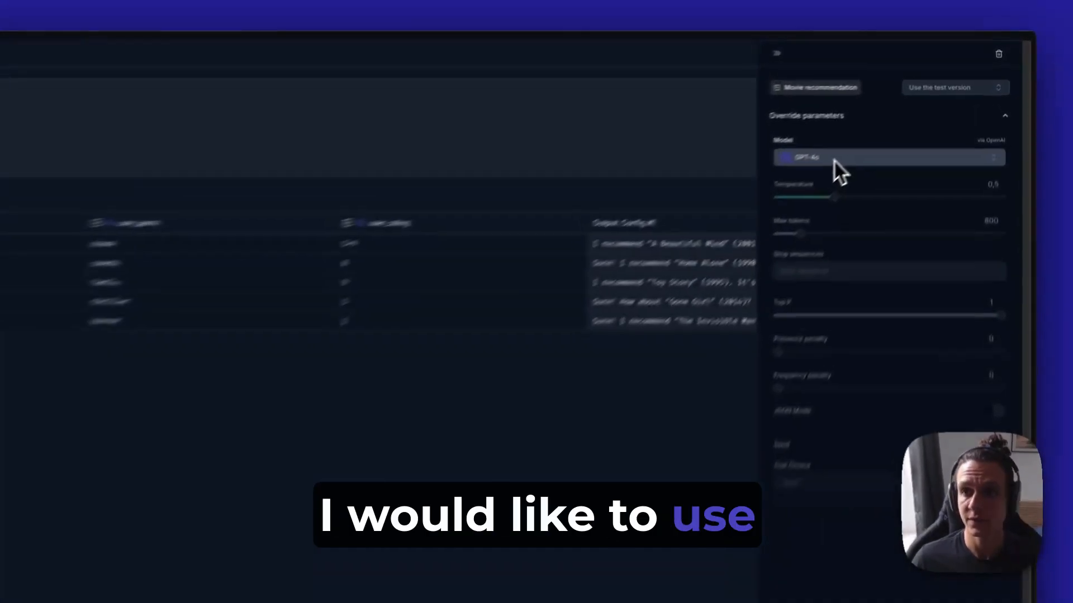
pyautogui.scroll(-2, 894, 324)
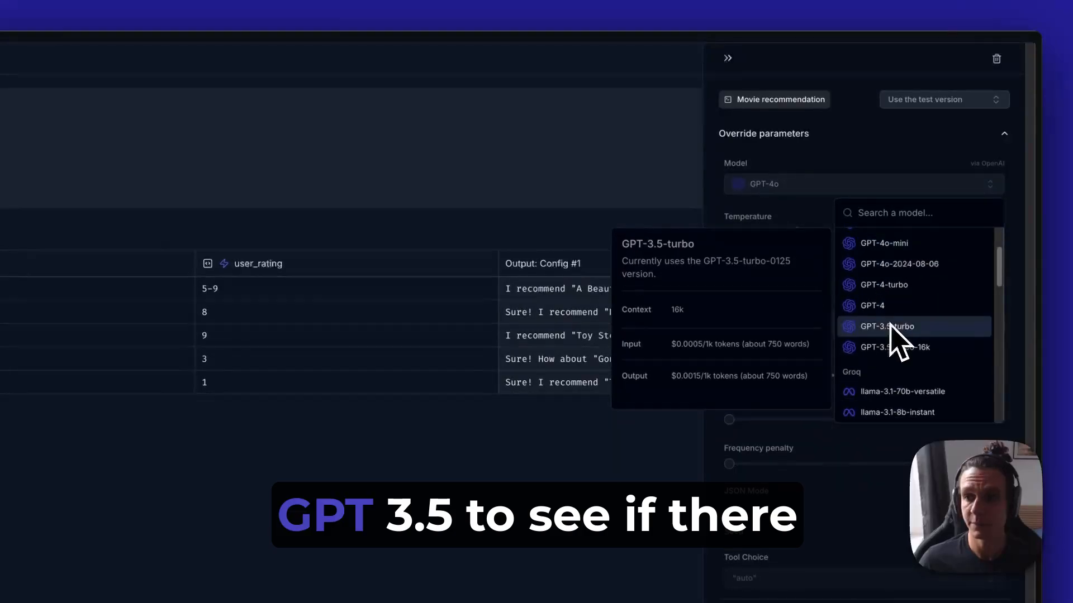
pyautogui.click(892, 329)
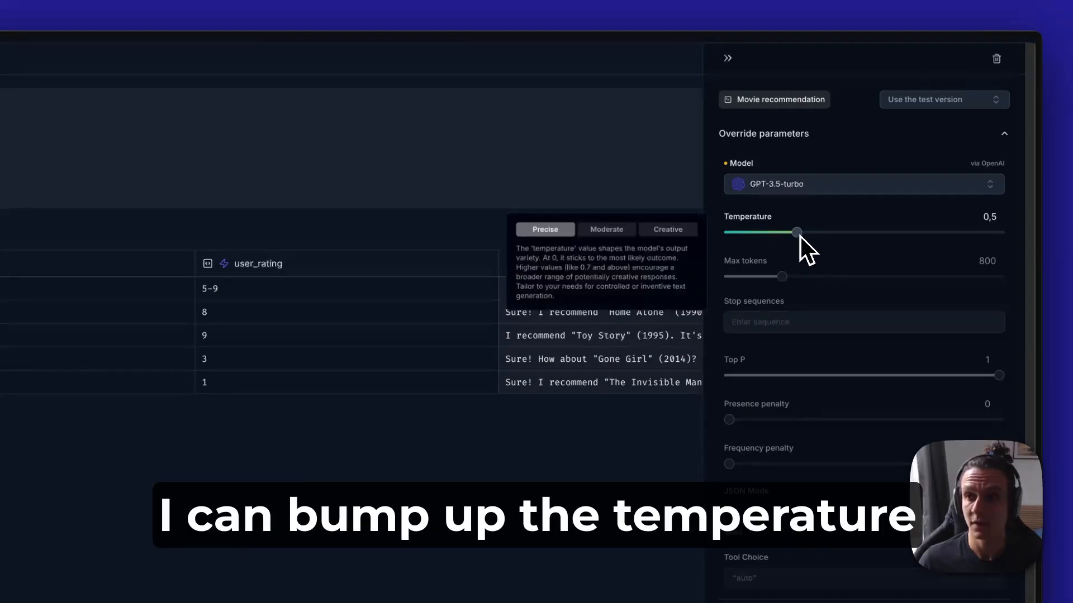
pyautogui.moveTo(800, 237); pyautogui.dragTo(867, 236)
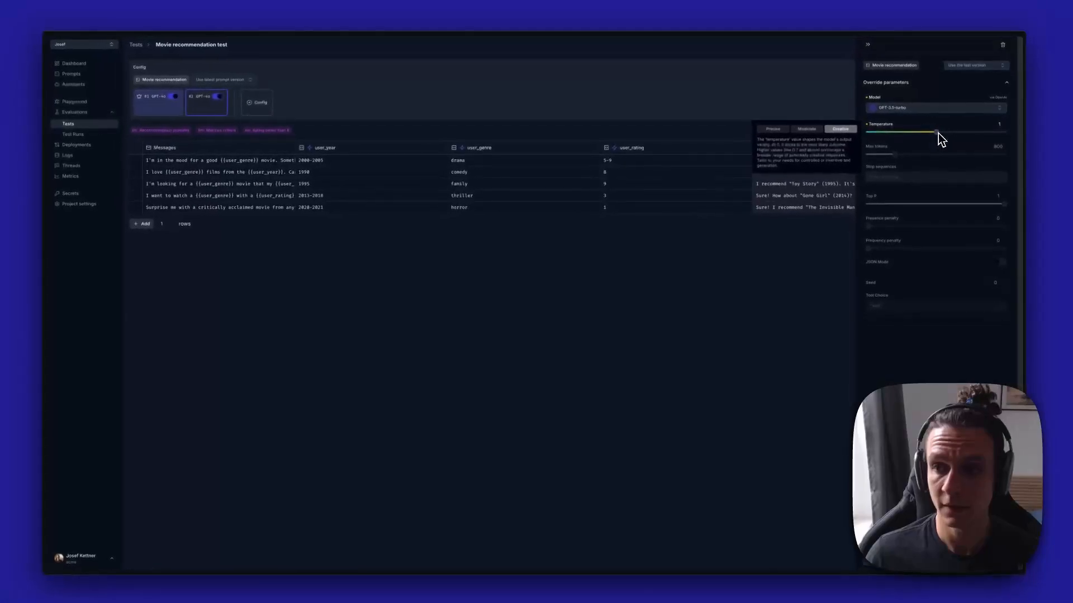
pyautogui.moveTo(937, 133); pyautogui.dragTo(949, 132)
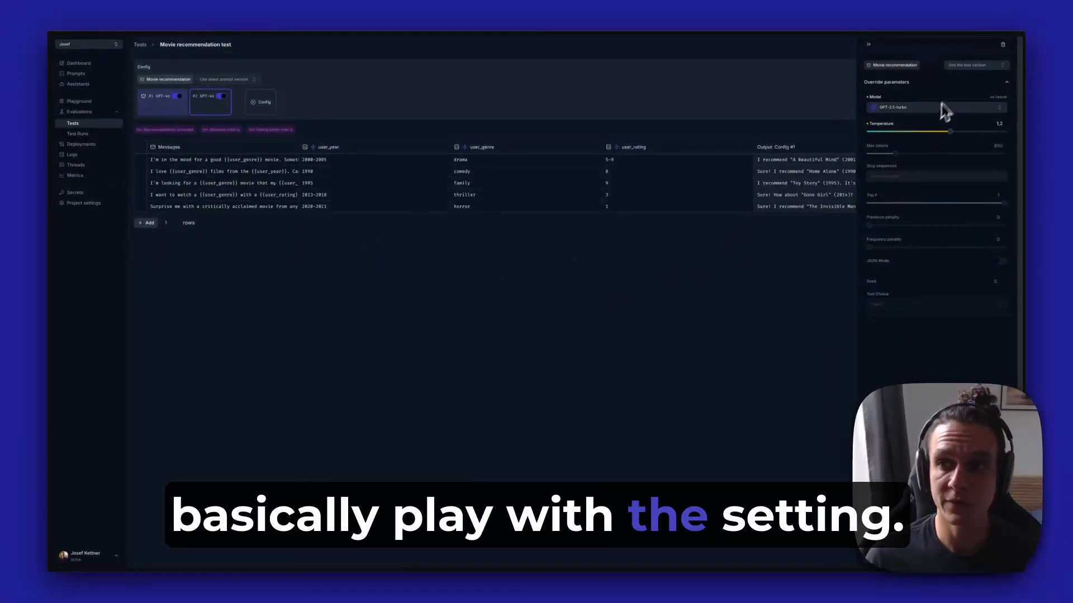
# Set the second configuration to use saved prompt version #5 and close its settings
pyautogui.click(972, 65)
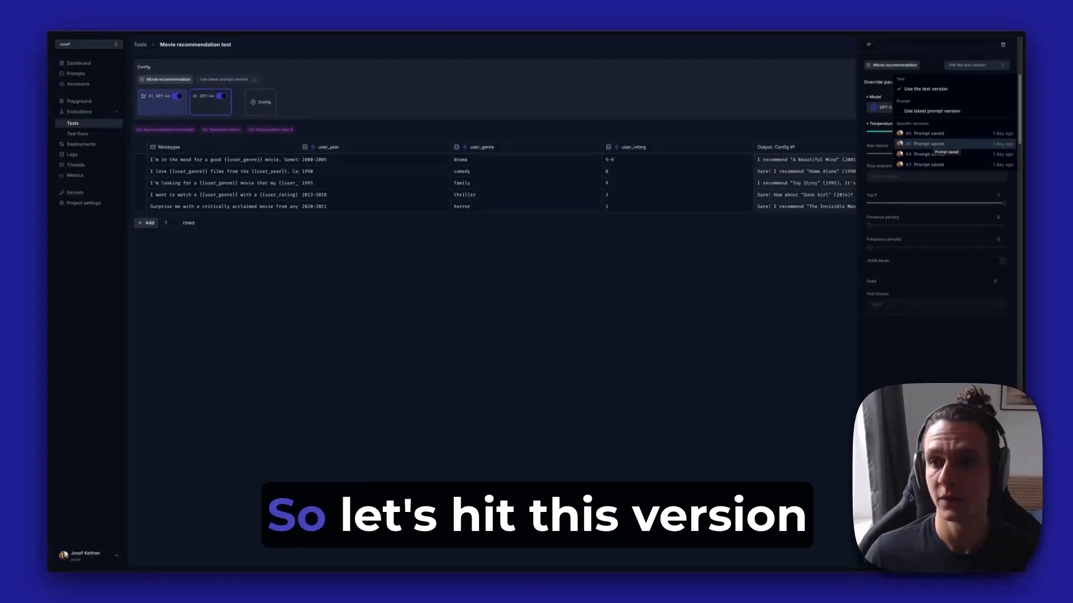
pyautogui.click(929, 143)
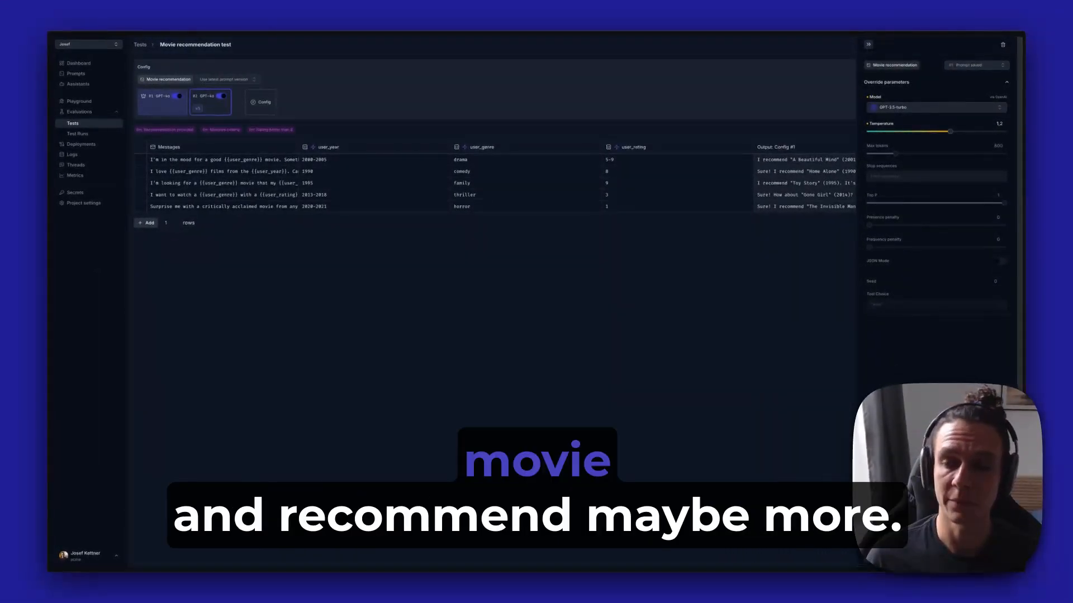
pyautogui.click(869, 46)
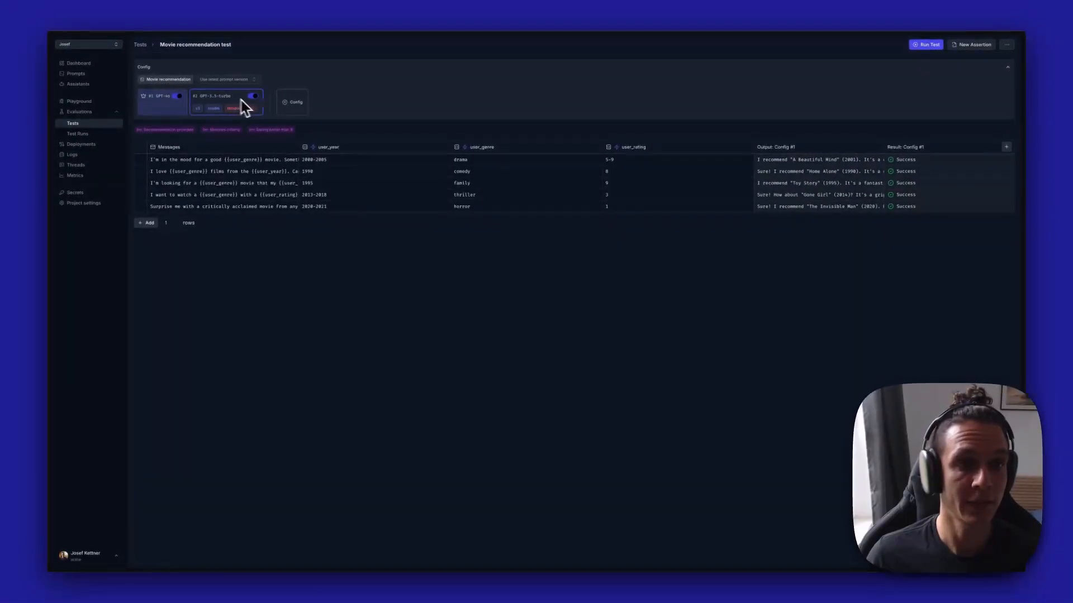
# Add a third configuration with a temperature of 0.5 and the claude-3-sonnet model
pyautogui.click(292, 102)
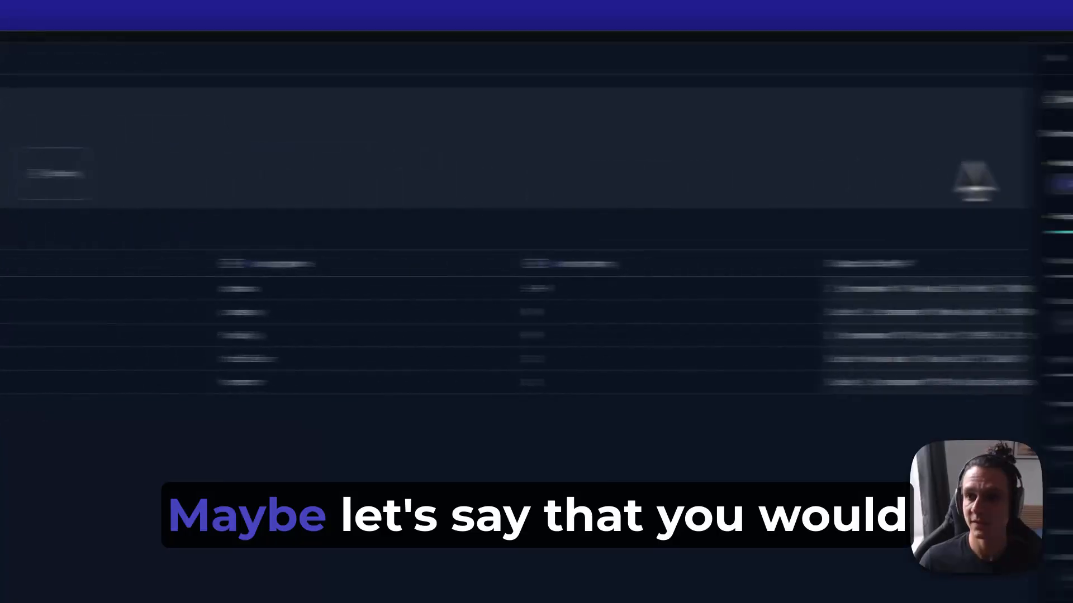
pyautogui.moveTo(910, 247); pyautogui.dragTo(814, 237)
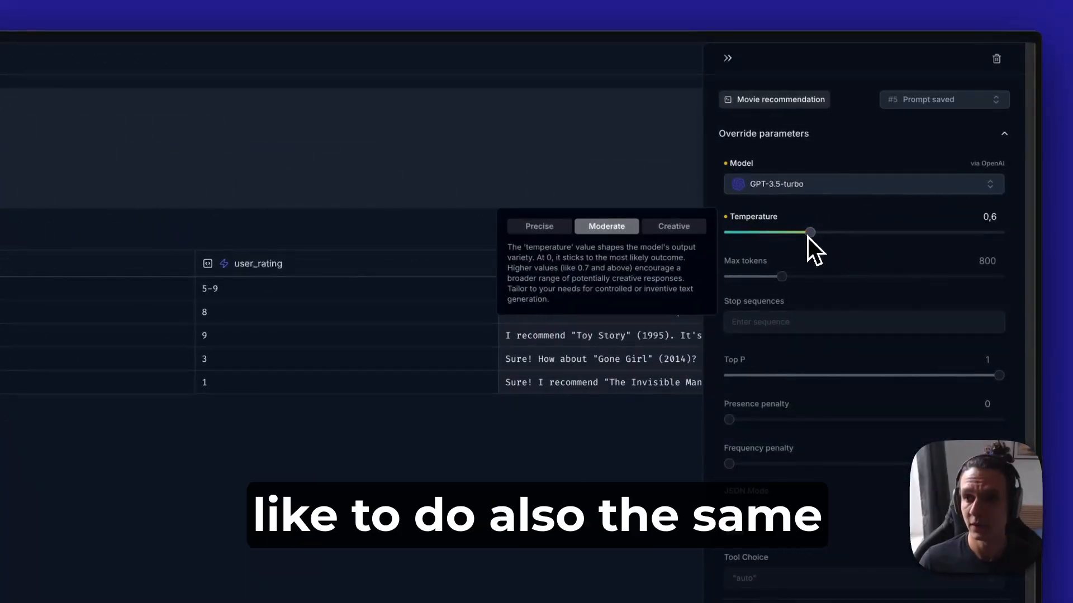
pyautogui.click(816, 186)
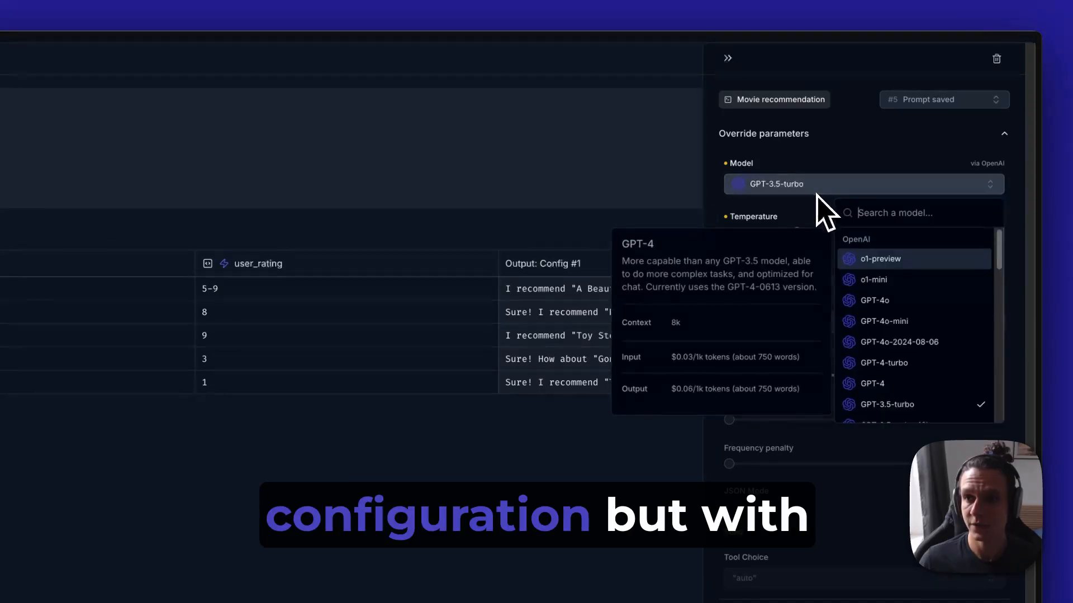
pyautogui.scroll(-5, 905, 347)
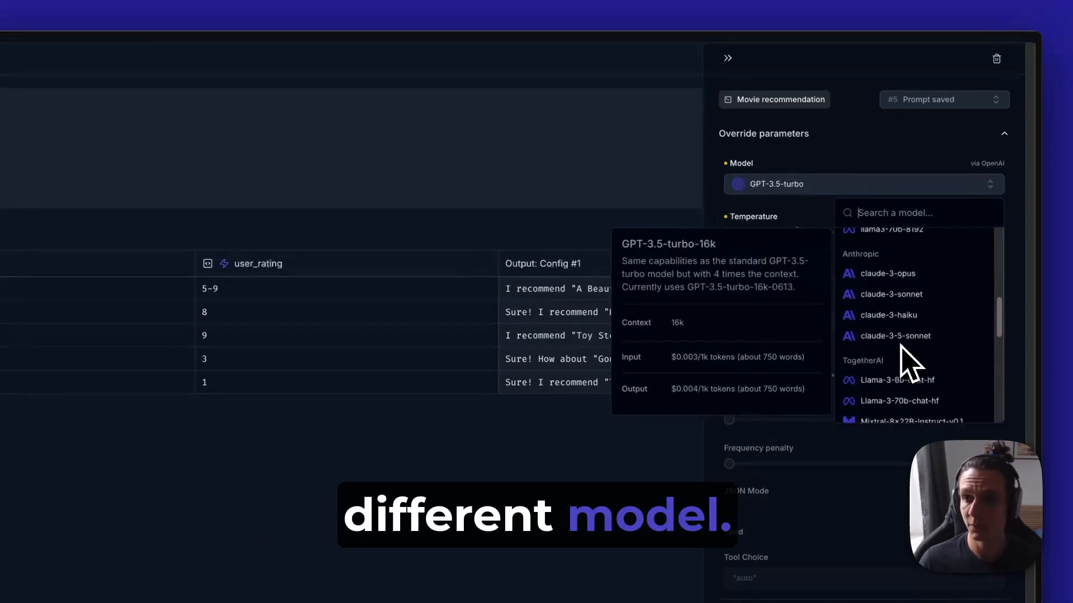
pyautogui.click(917, 288)
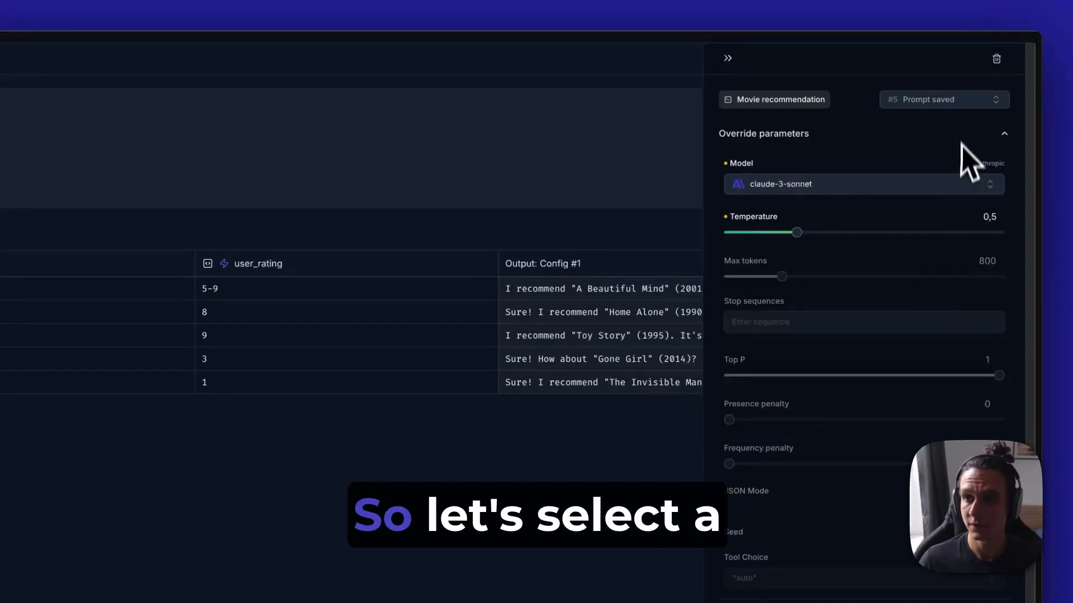
# Set the third configuration to use the latest prompt version and close its settings
pyautogui.click(956, 106)
pyautogui.click(866, 191)
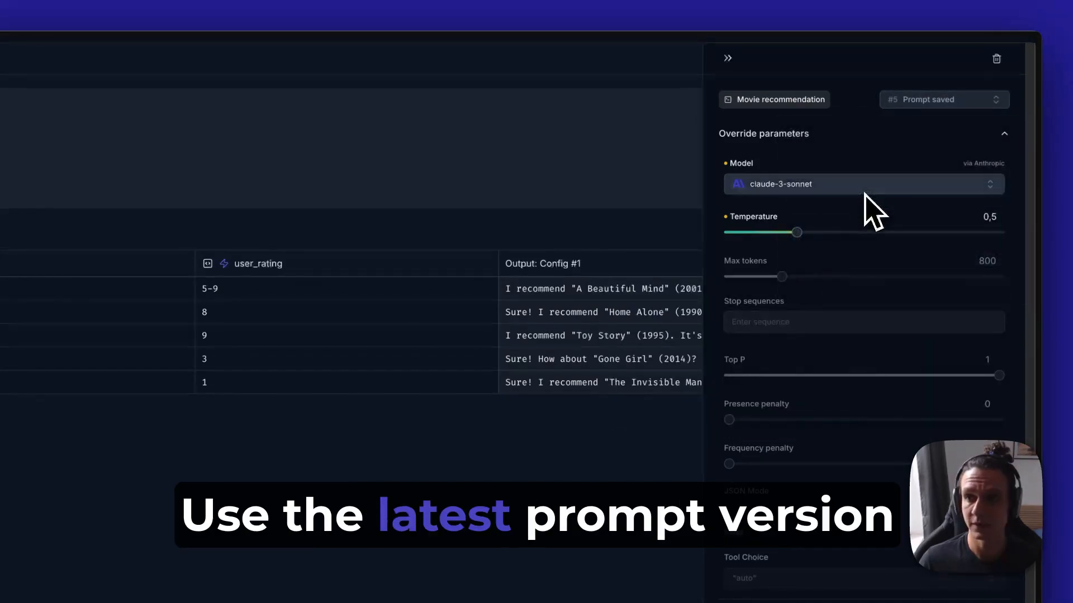
pyautogui.click(728, 58)
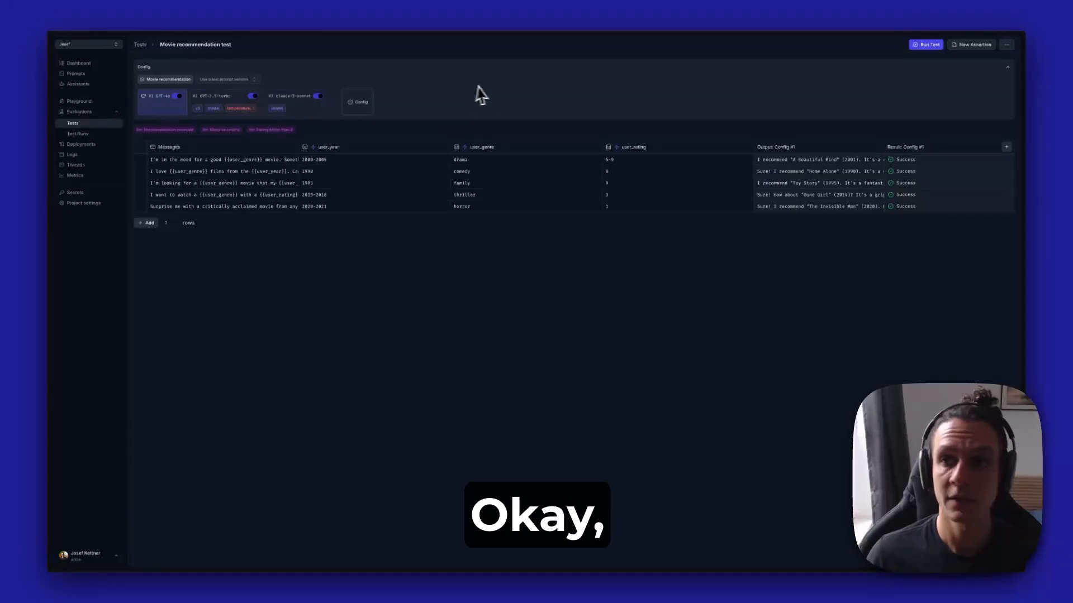
# Run the test on all three configurations and examine the assertion results of Config #3 for the family movie row
pyautogui.click(917, 47)
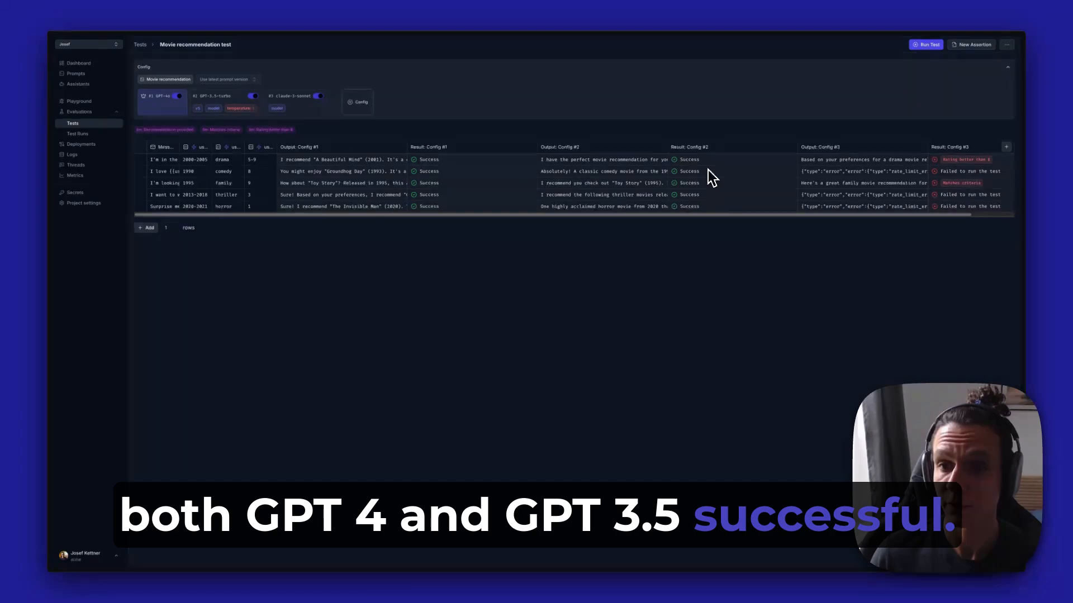
pyautogui.hscroll(2, 706, 179)
pyautogui.hscroll(1, 704, 178)
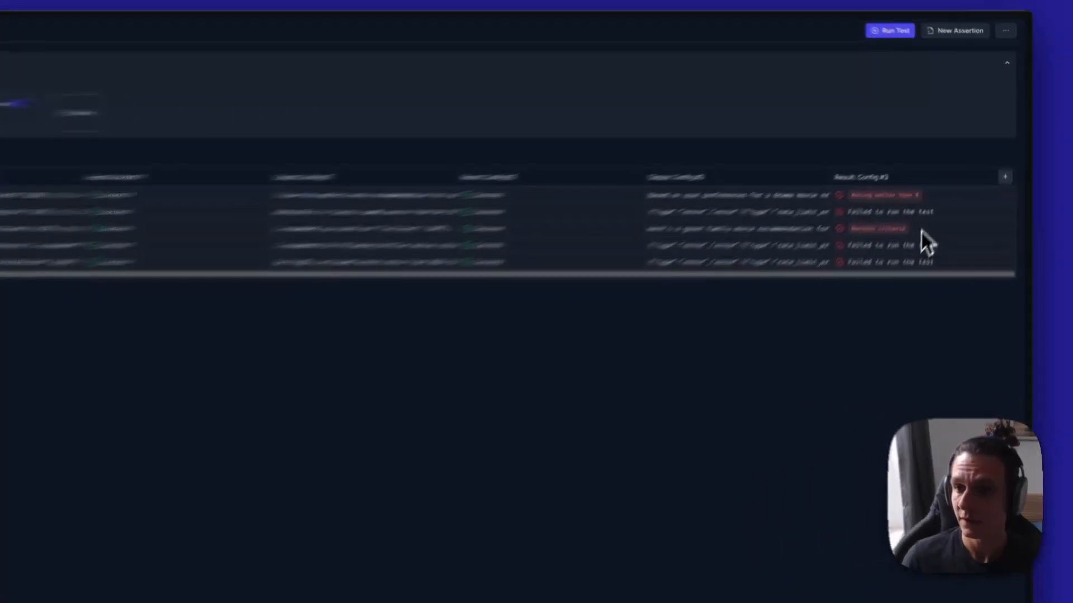
pyautogui.moveTo(948, 182)
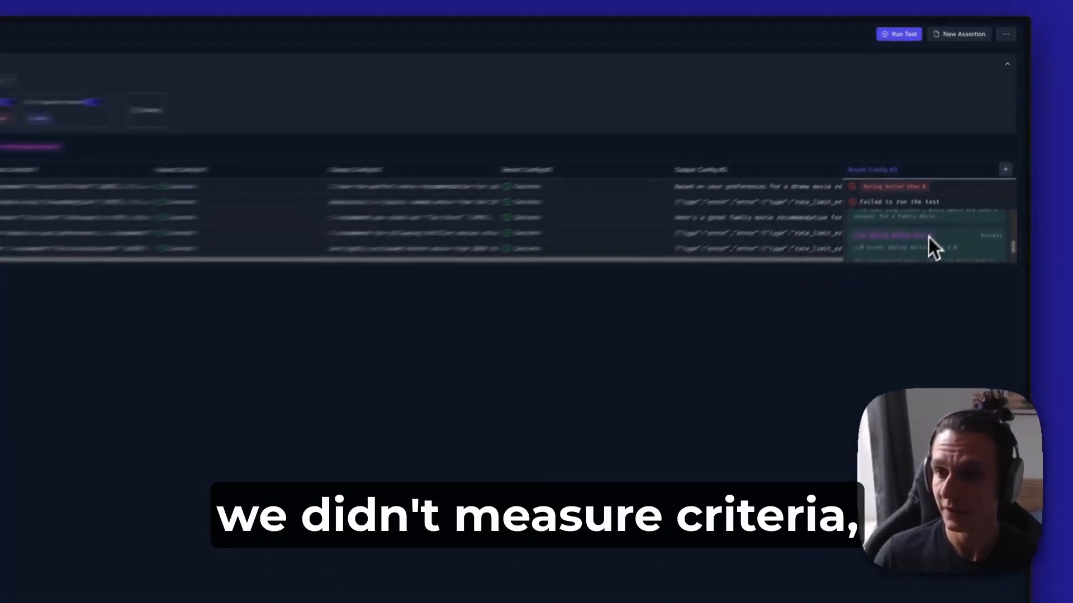
pyautogui.scroll(2, 969, 210)
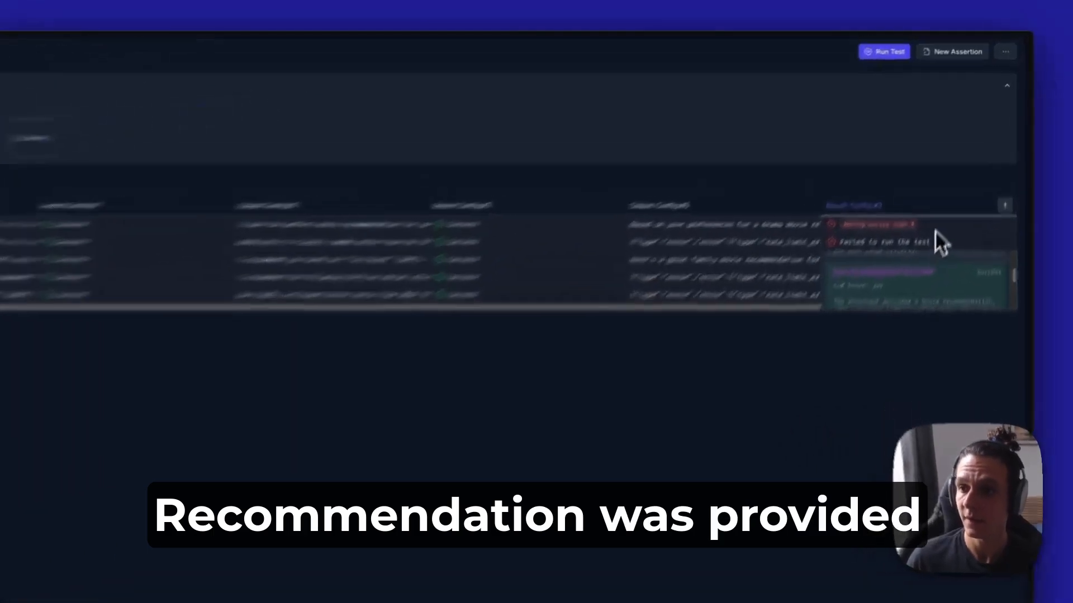
pyautogui.click(959, 162)
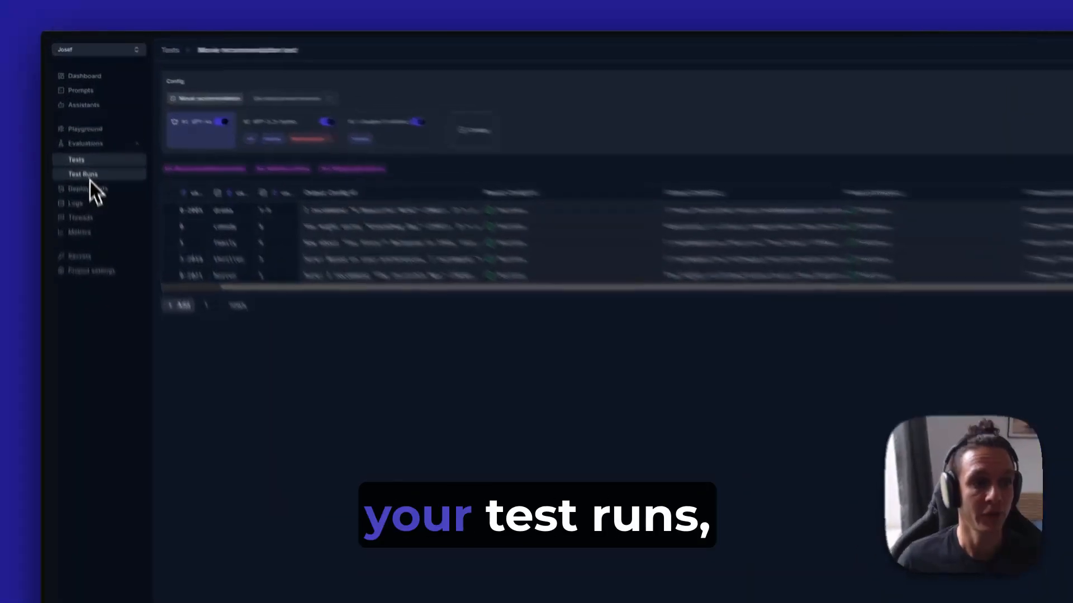
# Open the list of test runs and look through its filter criteria without applying any
pyautogui.click(78, 135)
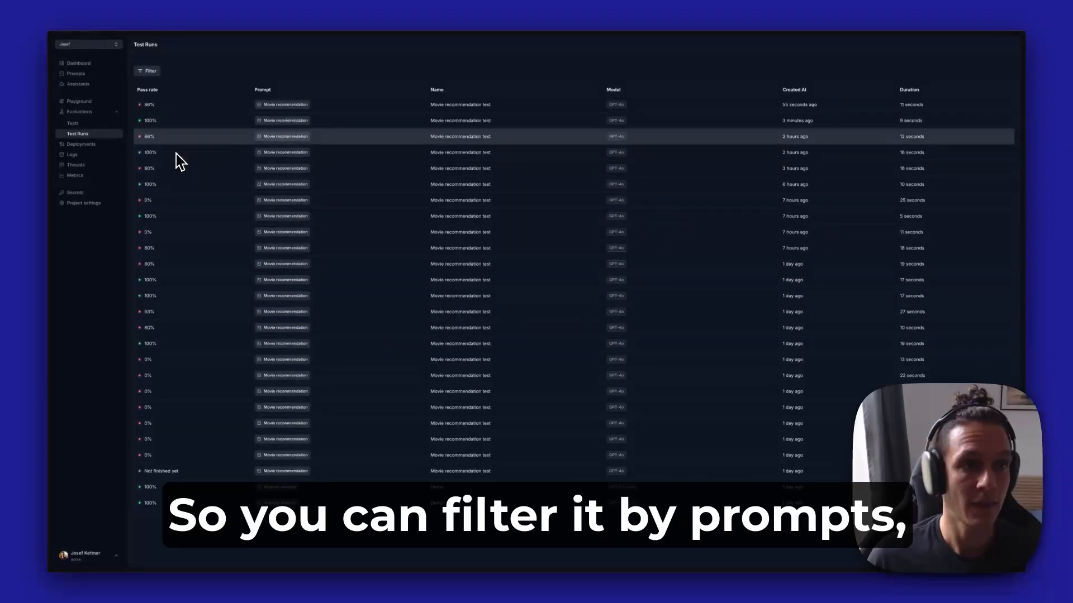
pyautogui.click(148, 71)
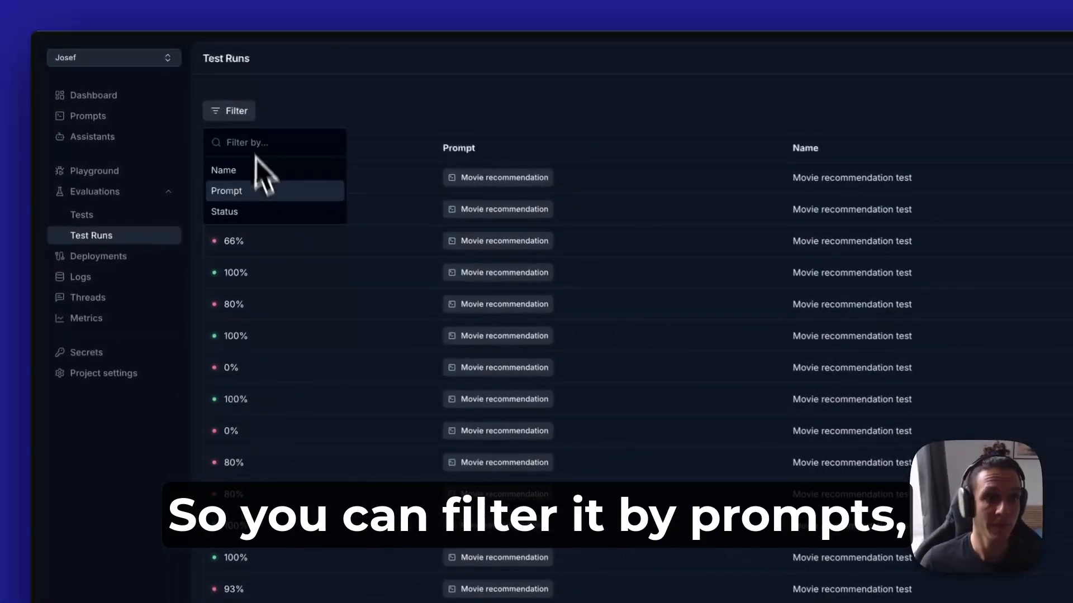
pyautogui.click(386, 103)
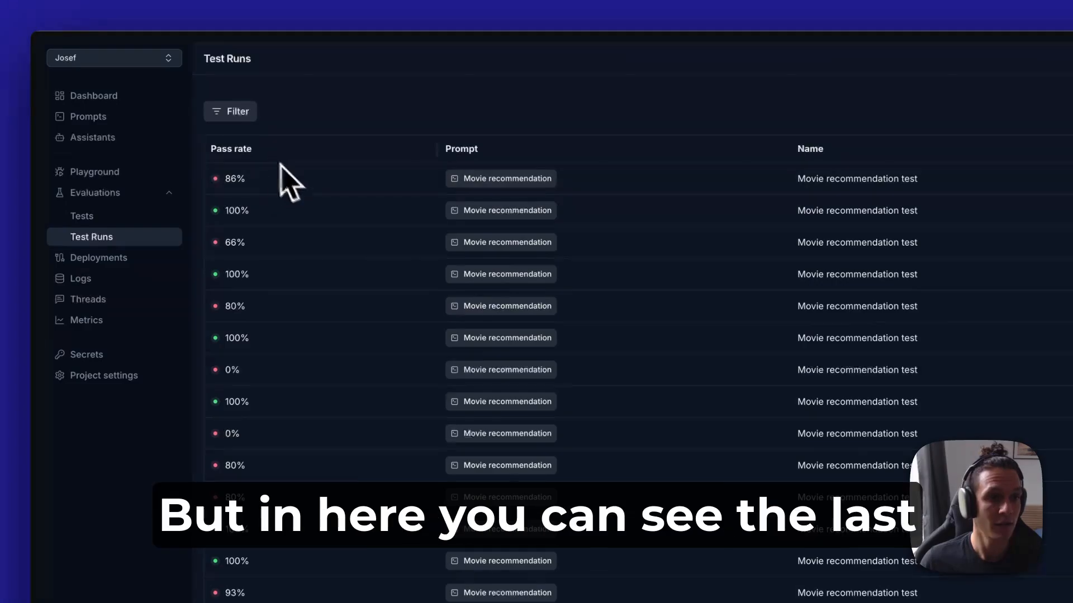